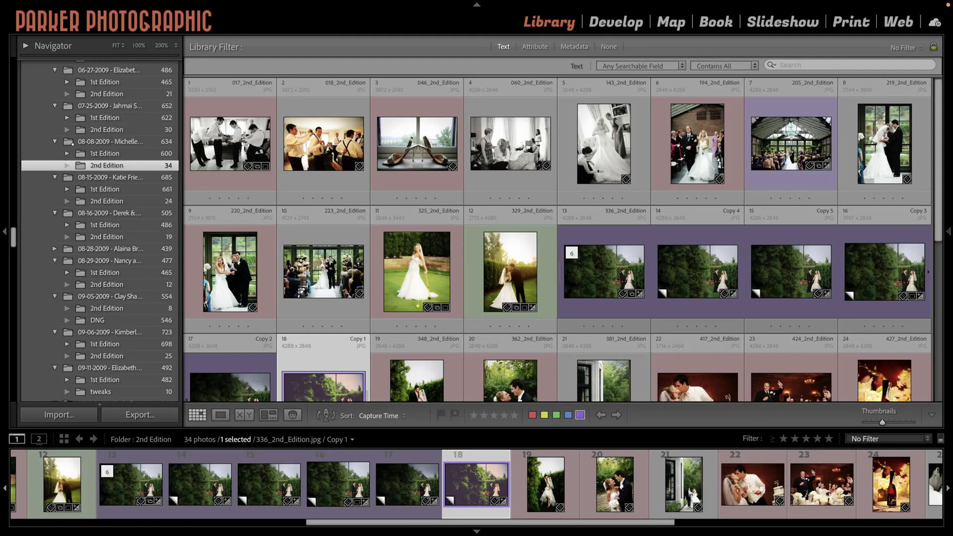
# - Look through the photos of the selected 2nd Edition folder and display all photos in the Weddings folder
pyautogui.scroll(-5, 403, 292)
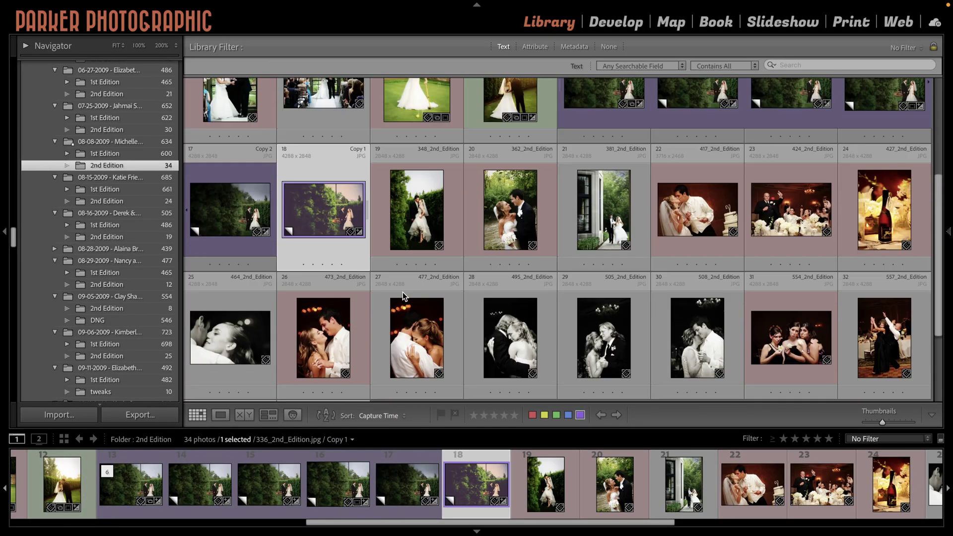
pyautogui.scroll(-1, 402, 294)
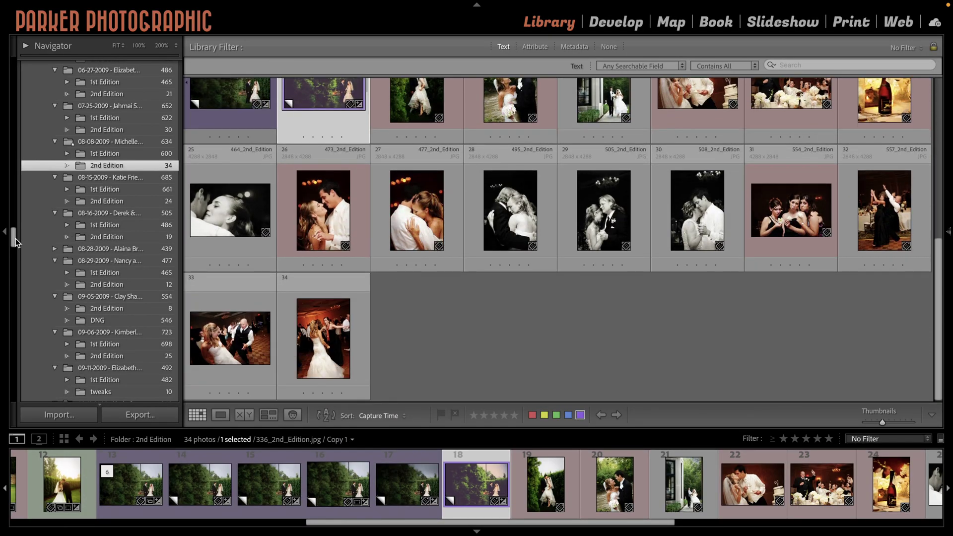
pyautogui.moveTo(15, 240); pyautogui.dragTo(22, 151)
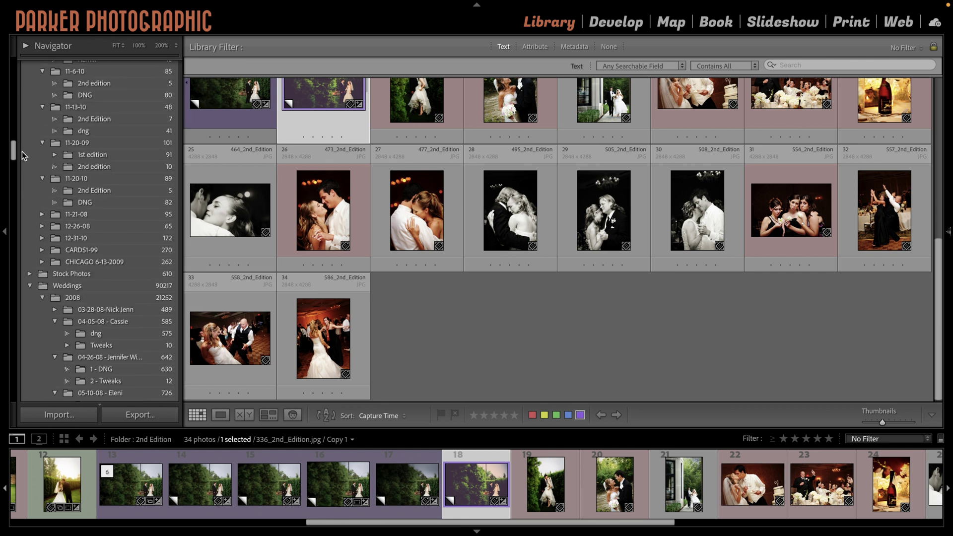
pyautogui.click(67, 286)
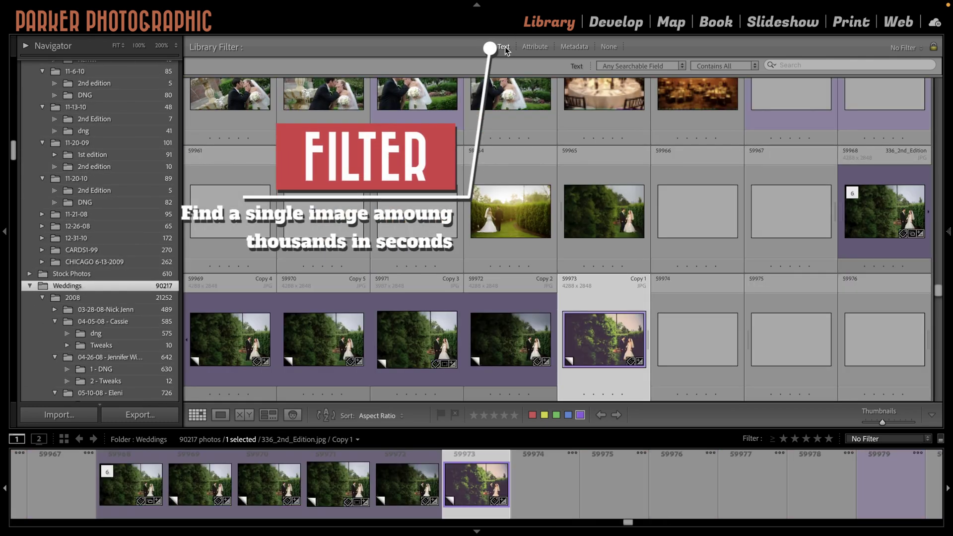
# - Show the text filter for the Weddings photos and search any searchable field for "organize"
pyautogui.click(505, 47)
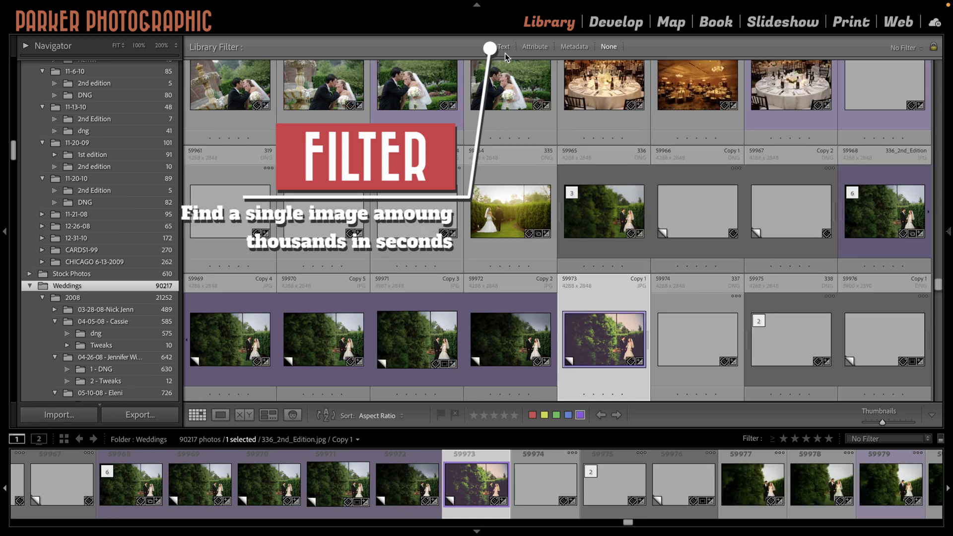
pyautogui.click(505, 48)
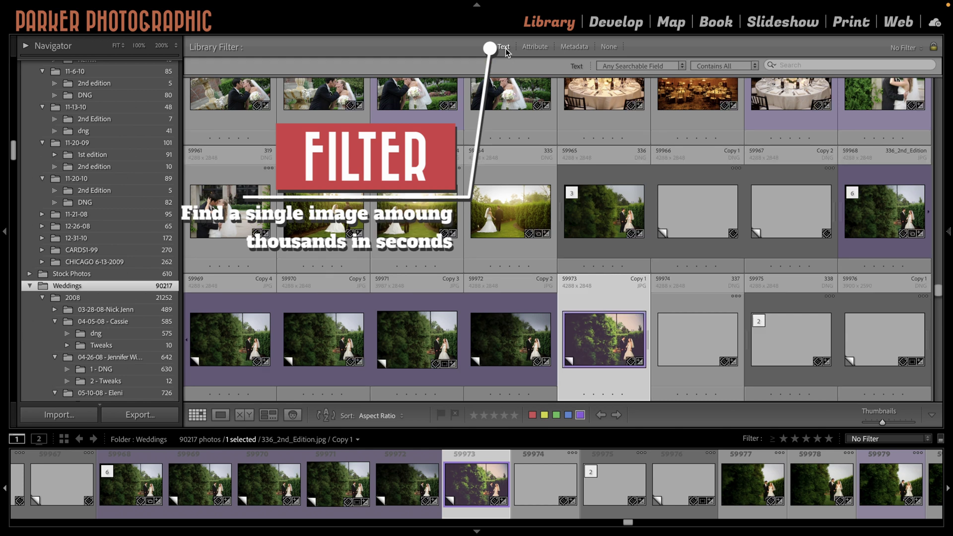
pyautogui.write('organize')
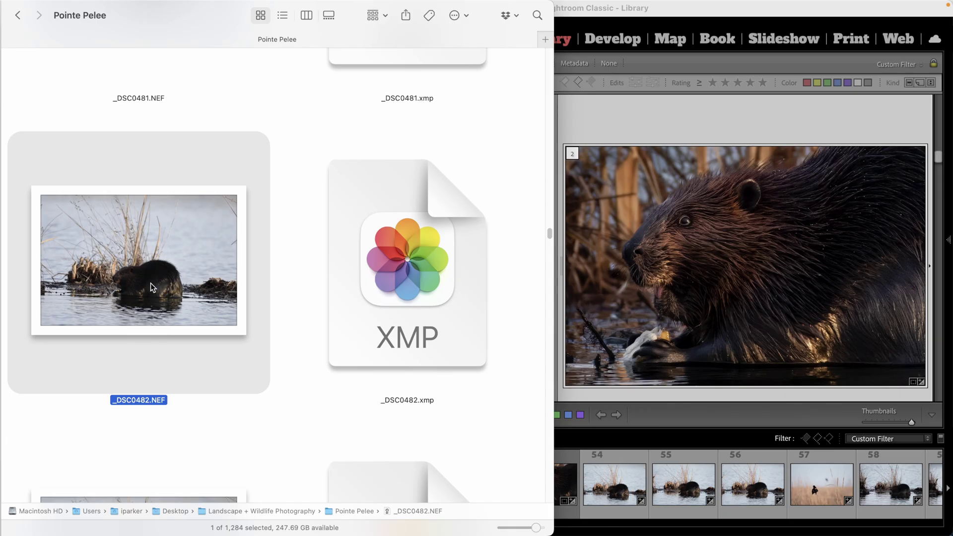
# - Open the _DSC0482.xmp sidecar file in a text editor and enlarge its window to show more lines
pyautogui.click(392, 276)
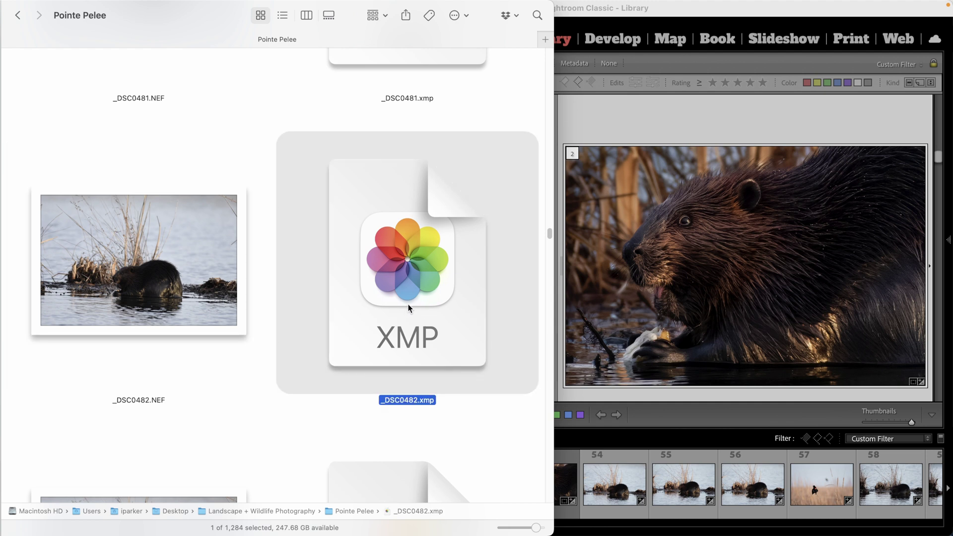
pyautogui.moveTo(407, 251); pyautogui.dragTo(117, 520)
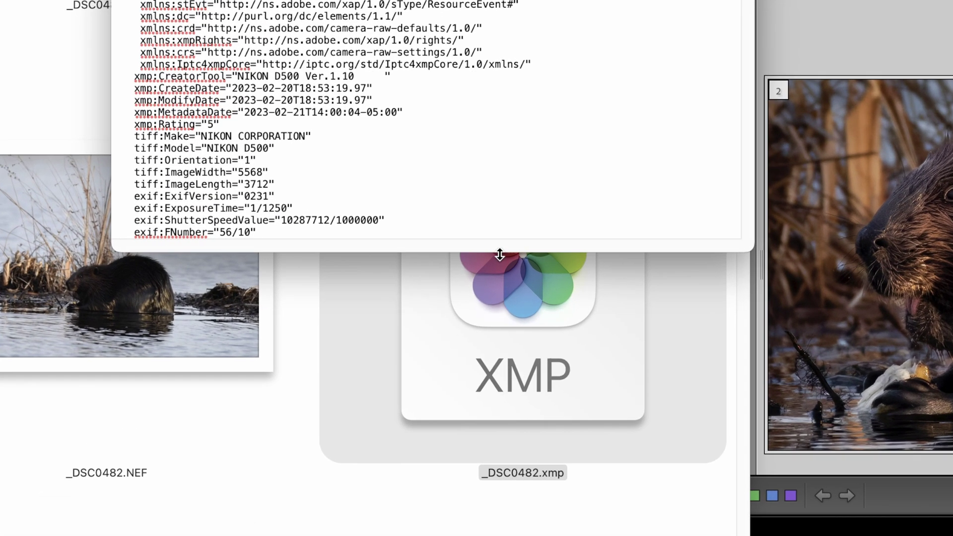
pyautogui.moveTo(500, 255); pyautogui.dragTo(501, 534)
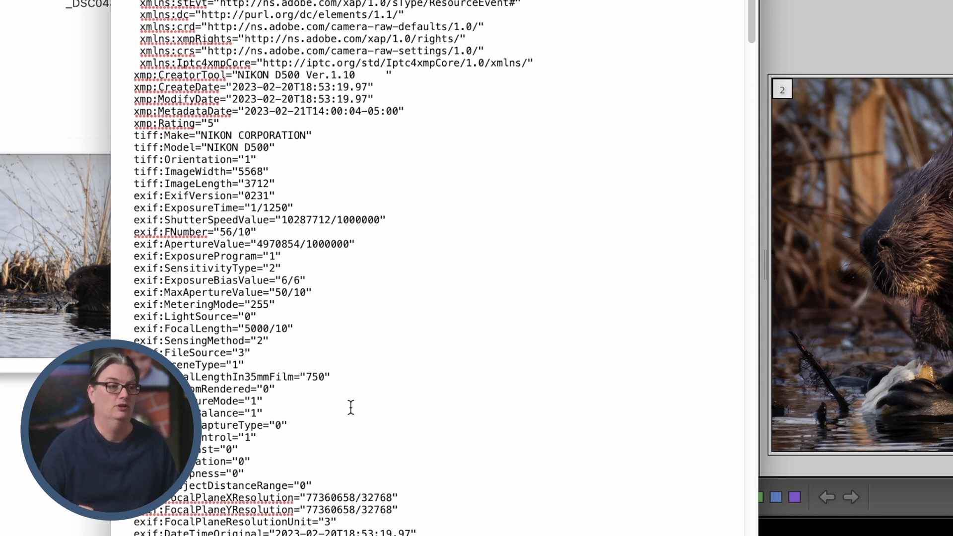
# - Examine the develop settings stored in the XMP file, highlighting the WhiteBalance and Temperature values
pyautogui.scroll(-20, 351, 407)
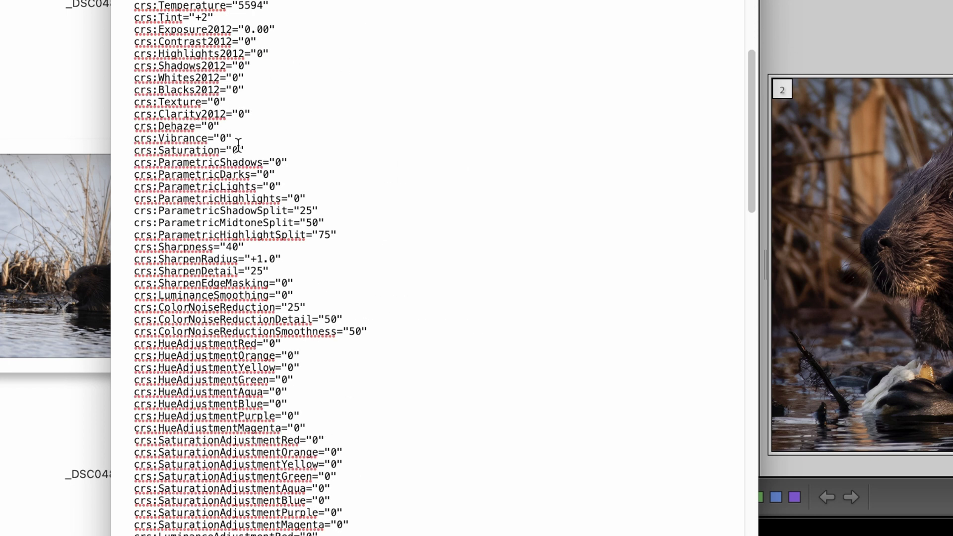
pyautogui.press('super+a')
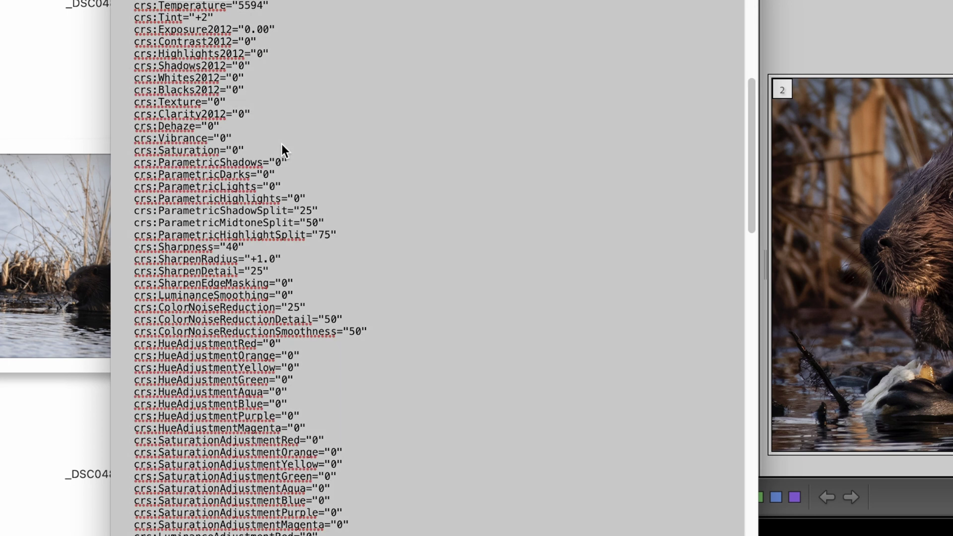
pyautogui.scroll(10, 281, 144)
pyautogui.scroll(-10, 296, 197)
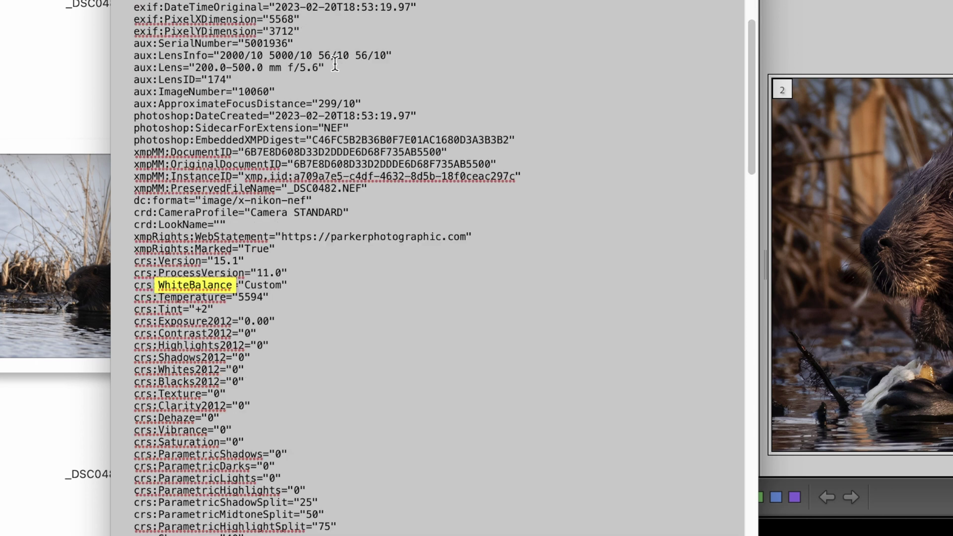
pyautogui.click(264, 284)
pyautogui.doubleClick(264, 284)
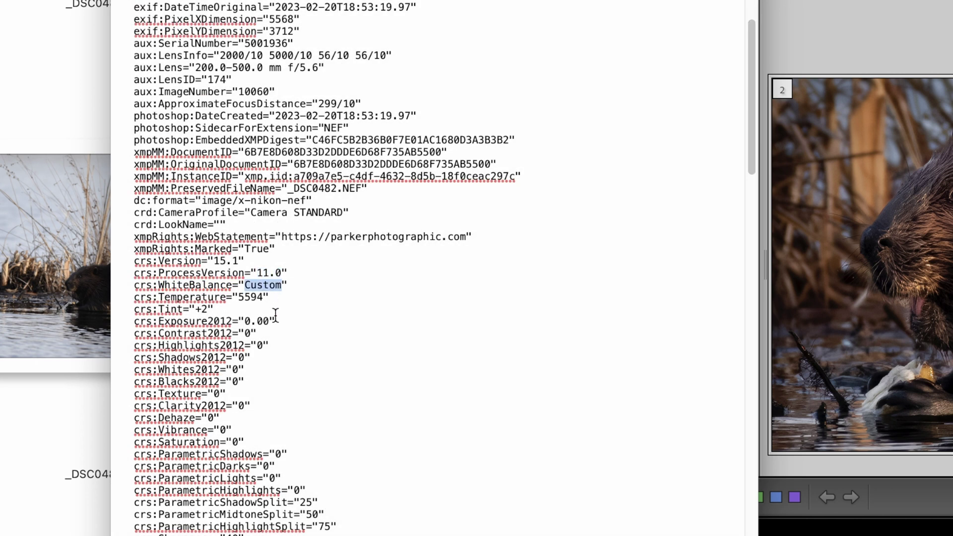
pyautogui.doubleClick(250, 297)
pyautogui.moveTo(250, 297); pyautogui.dragTo(171, 298)
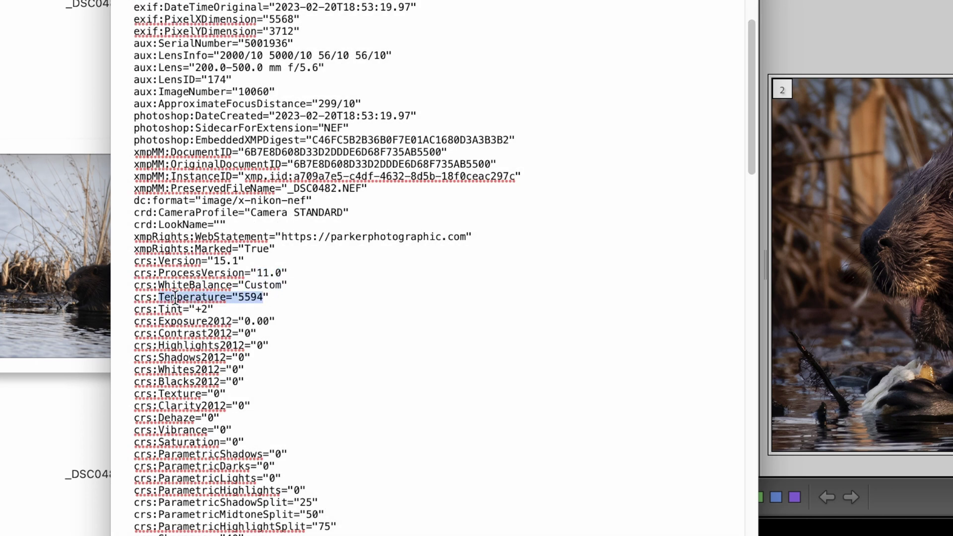
pyautogui.doubleClick(253, 296)
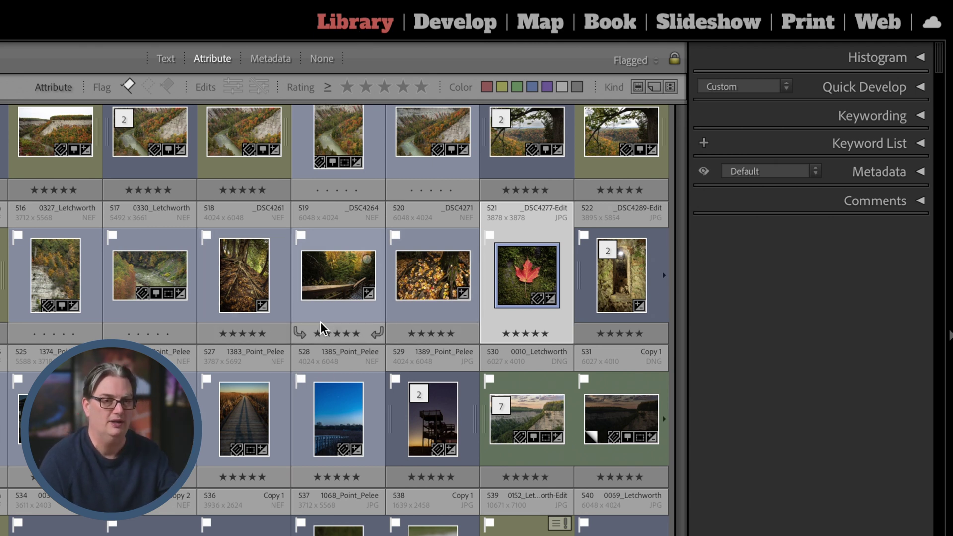
# - View the red maple leaf photo in the Develop module and show the geotagged photos' region in the Map module
pyautogui.click(426, 22)
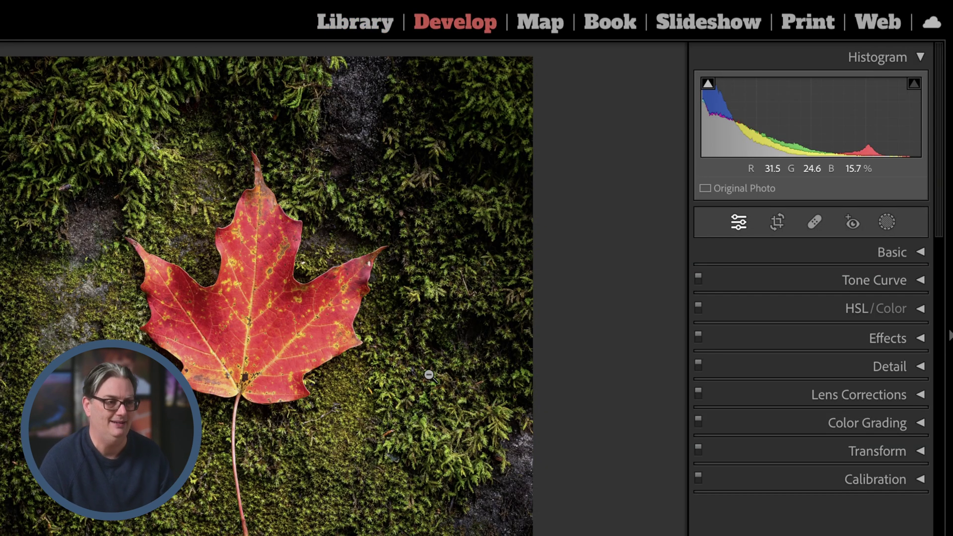
pyautogui.click(541, 20)
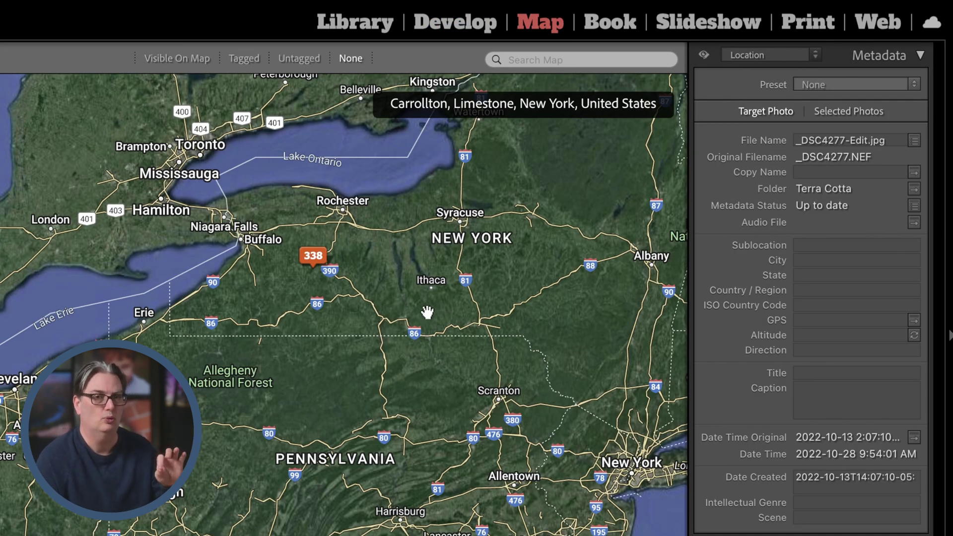
pyautogui.scroll(-5, 426, 362)
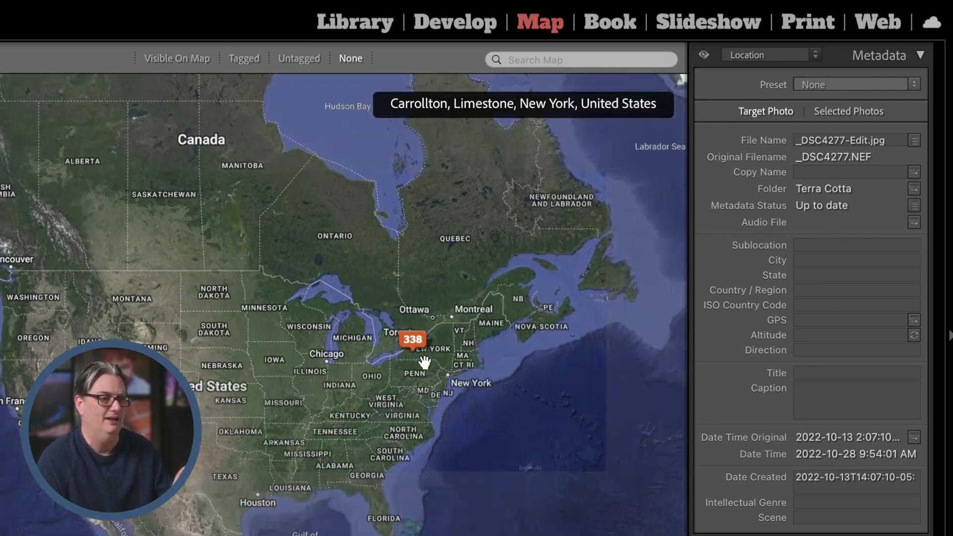
pyautogui.scroll(5, 425, 362)
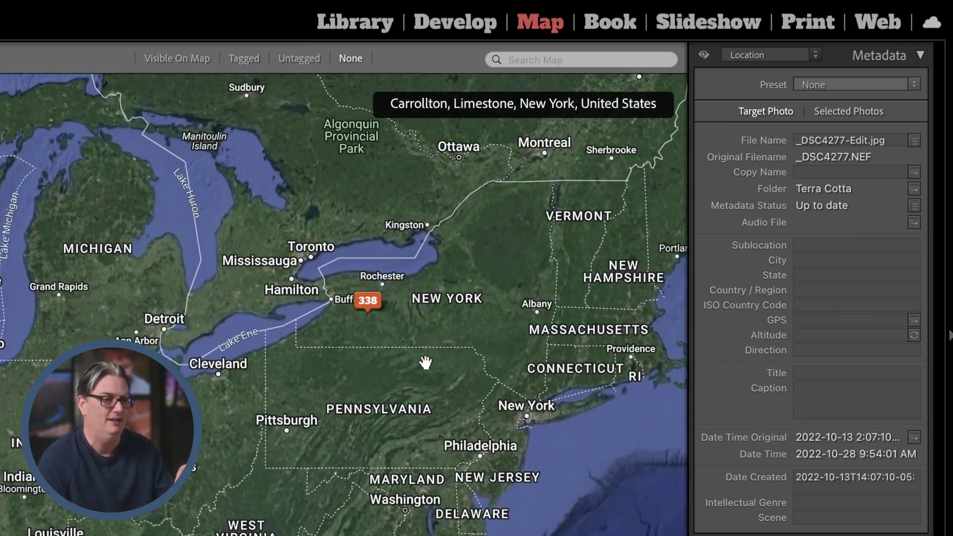
pyautogui.scroll(3, 425, 362)
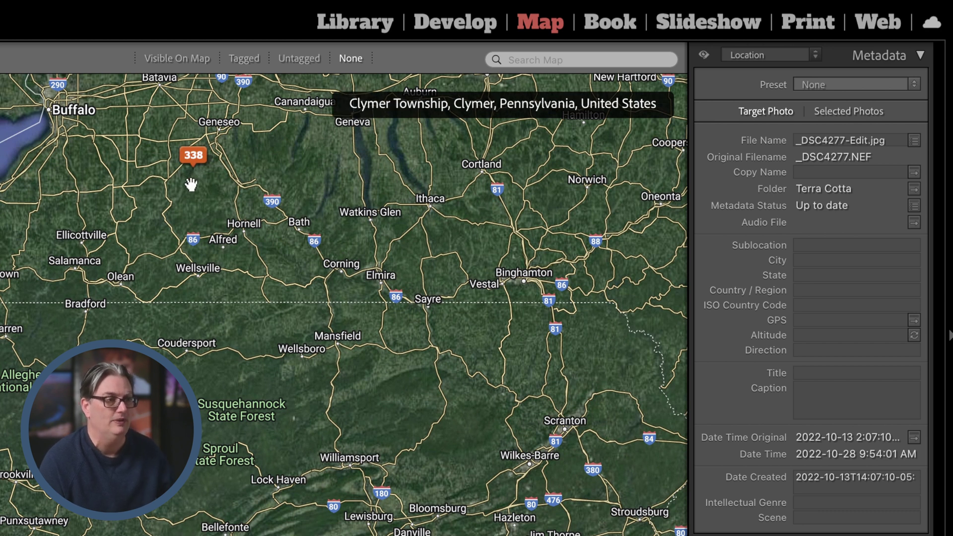
# - Examine where the geotagged photo cluster lies around Letchworth State Park, New York, at closer and wider map scales
pyautogui.moveTo(191, 185); pyautogui.dragTo(304, 336)
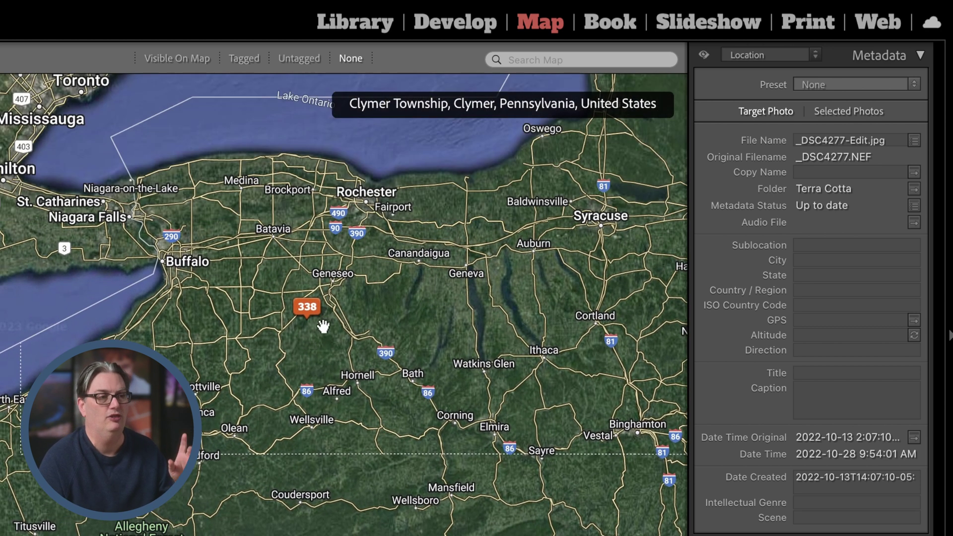
pyautogui.scroll(2, 324, 326)
pyautogui.scroll(3, 324, 326)
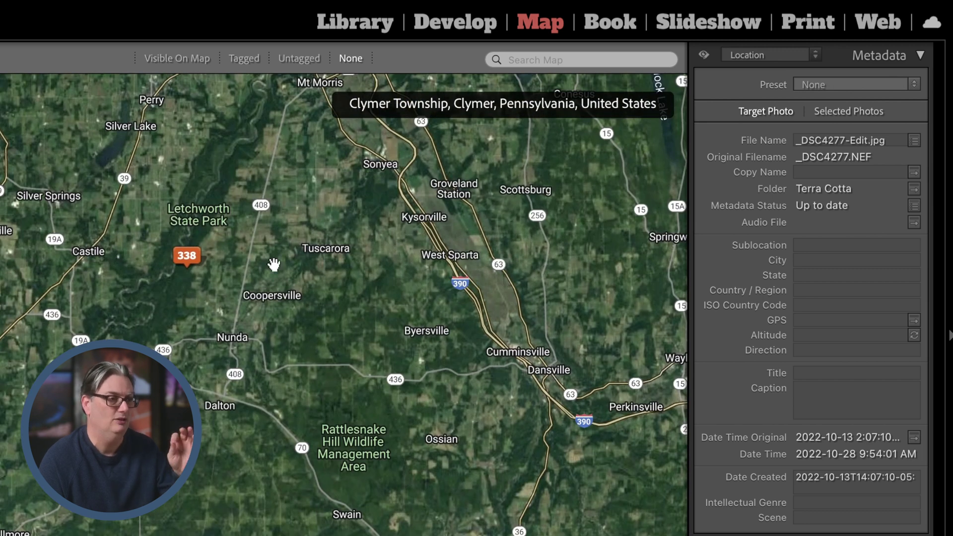
pyautogui.moveTo(273, 264); pyautogui.dragTo(280, 324)
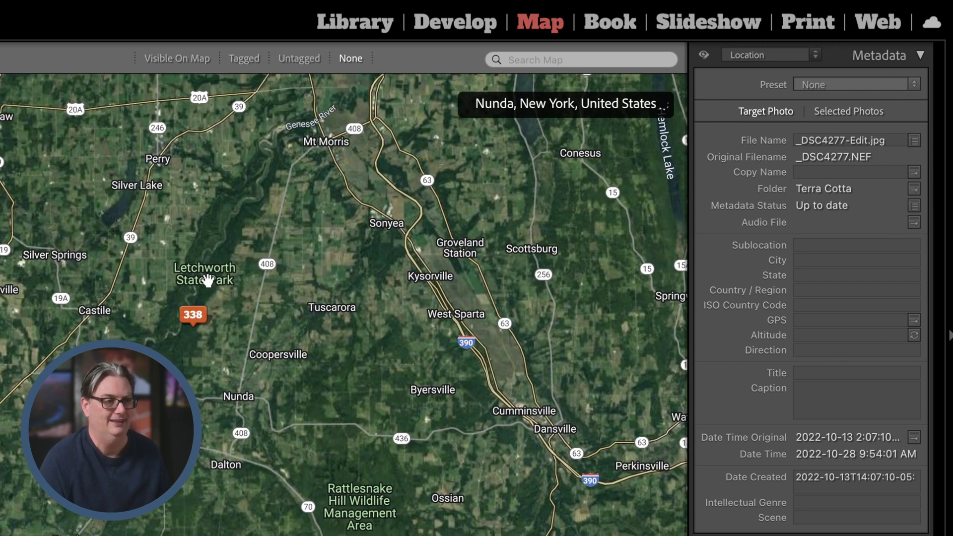
pyautogui.scroll(-3, 281, 358)
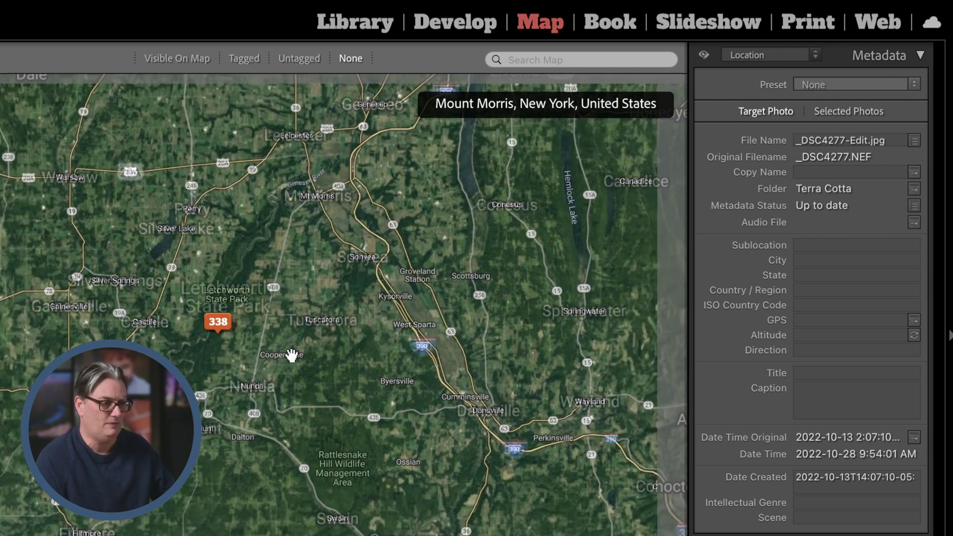
pyautogui.scroll(-2, 292, 358)
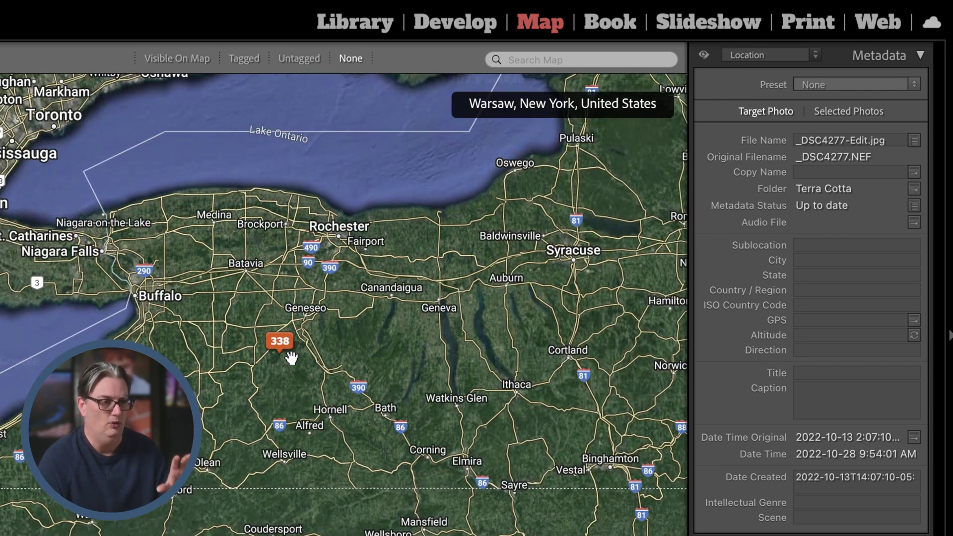
pyautogui.scroll(-2, 292, 357)
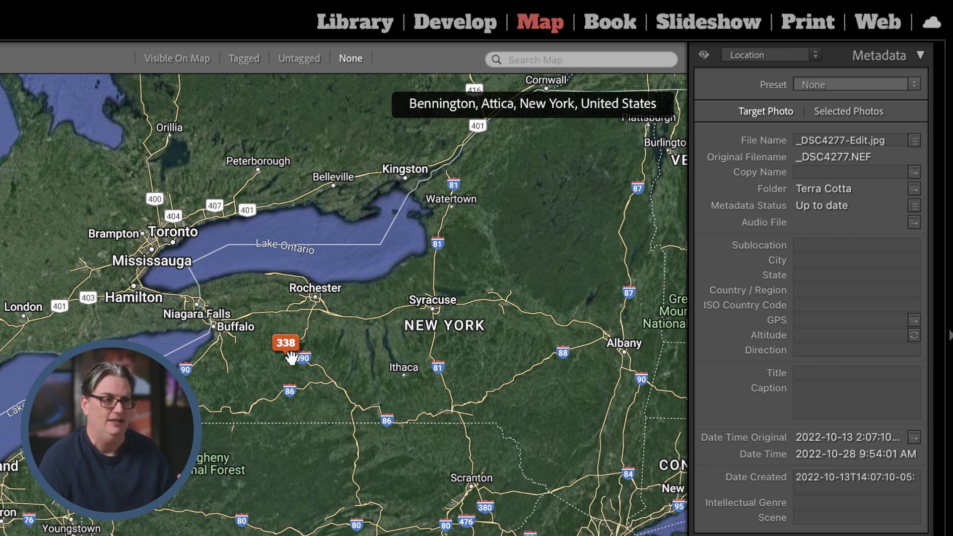
pyautogui.scroll(4, 292, 357)
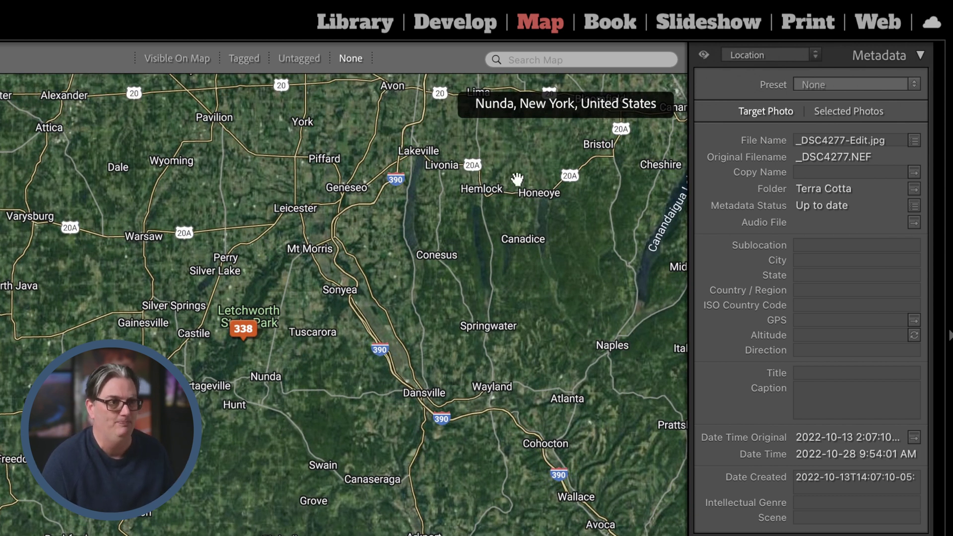
# - Show the Book module and review the available book types without changing Blurb Photo Book
pyautogui.click(609, 20)
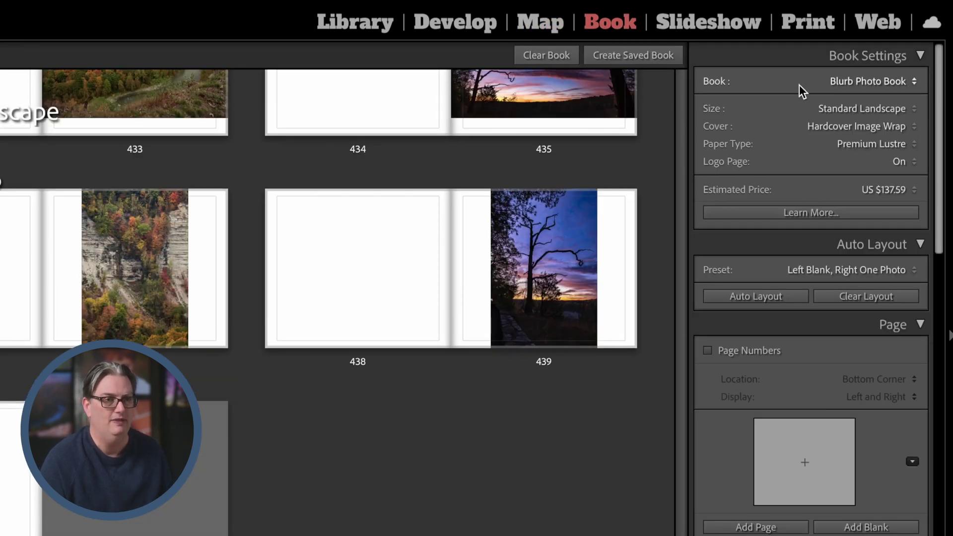
pyautogui.click(870, 80)
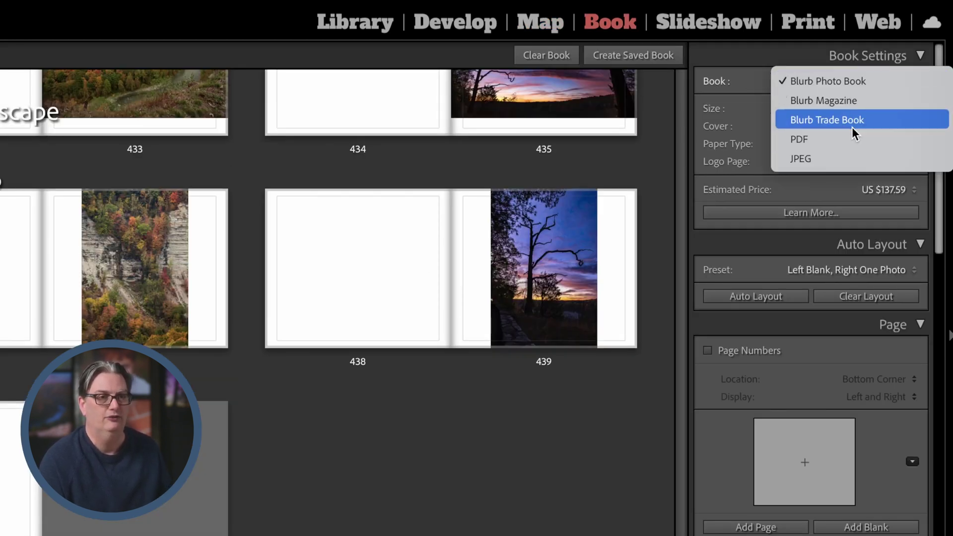
pyautogui.click(794, 58)
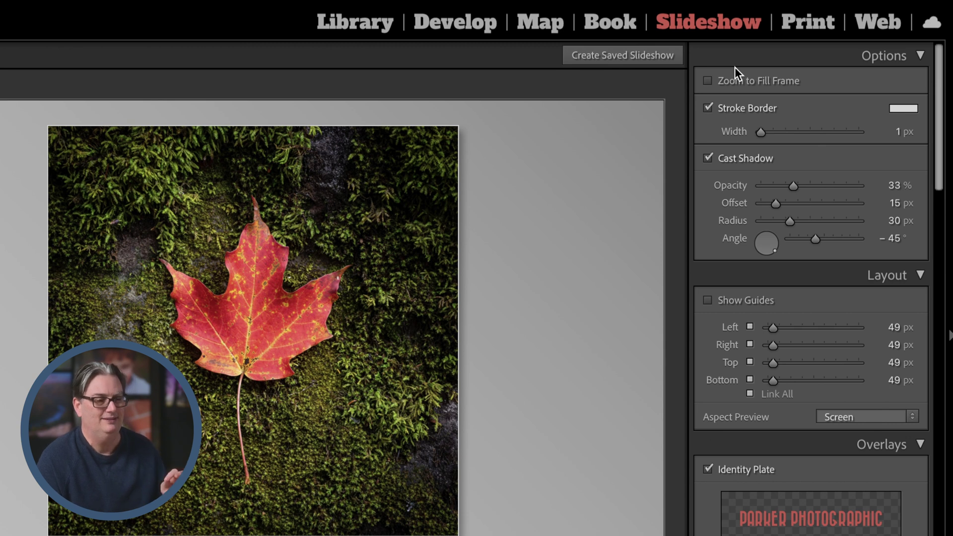
# - View the leaf photo's layout in the Print module and look through the Classic Gallery preview in the Web module
pyautogui.click(800, 24)
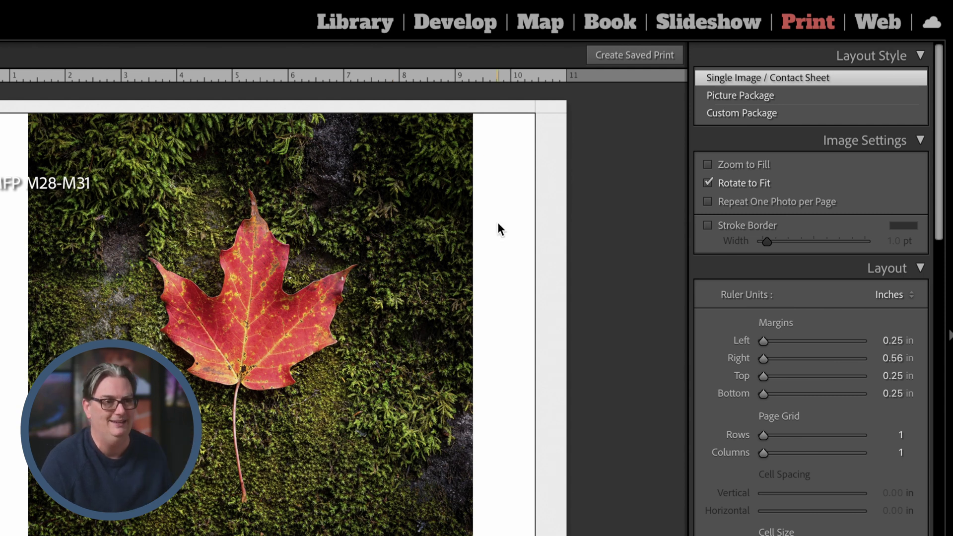
pyautogui.click(865, 24)
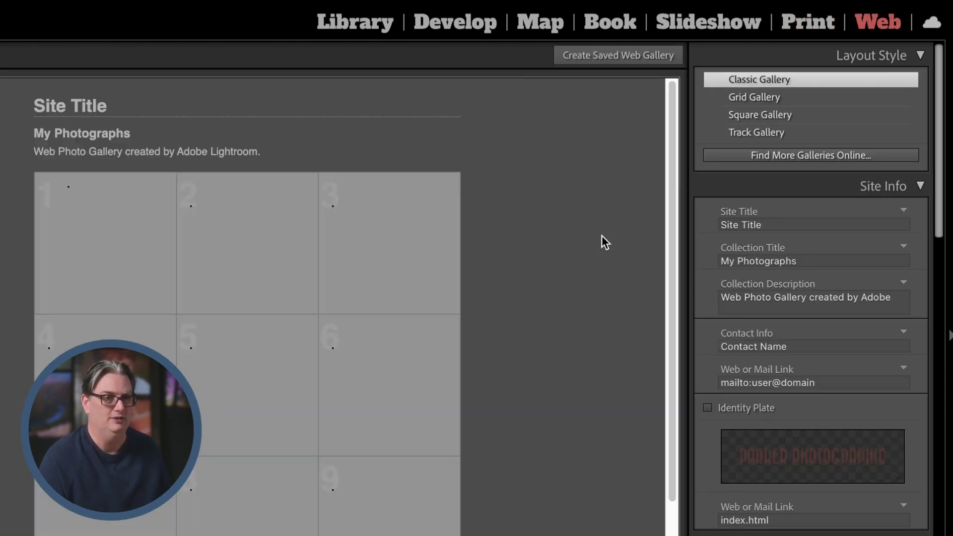
pyautogui.scroll(-3, 569, 290)
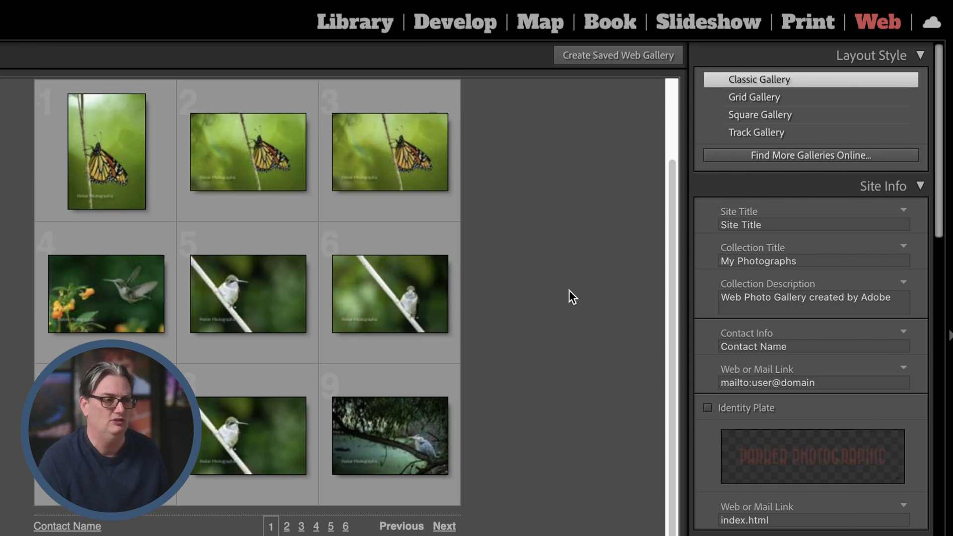
pyautogui.scroll(1, 472, 301)
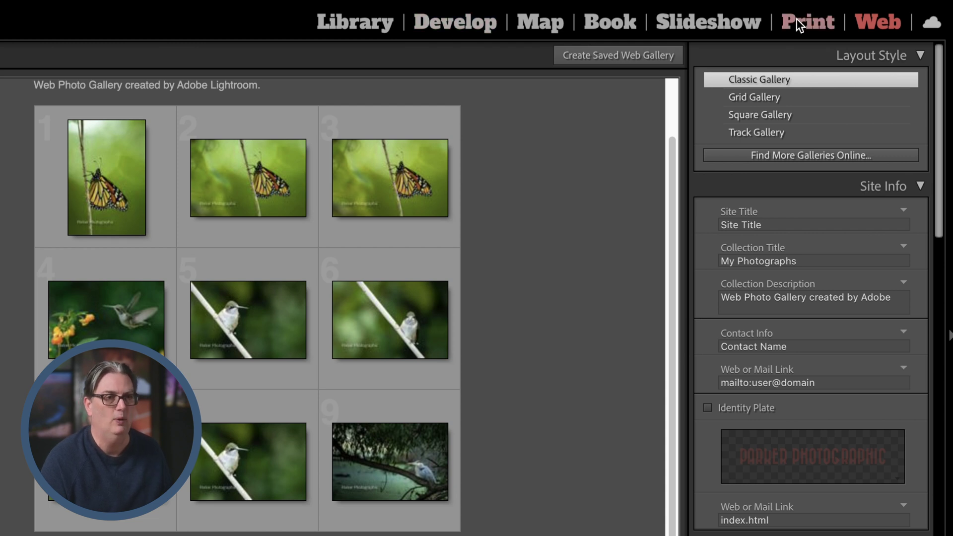
# - Hide the Web module from the module picker and restore it
pyautogui.rightClick(705, 23)
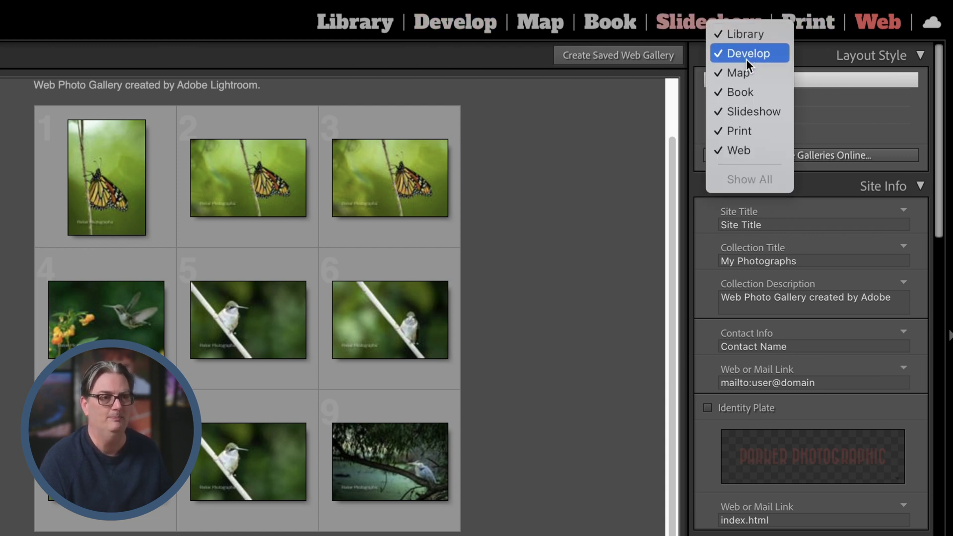
pyautogui.click(747, 150)
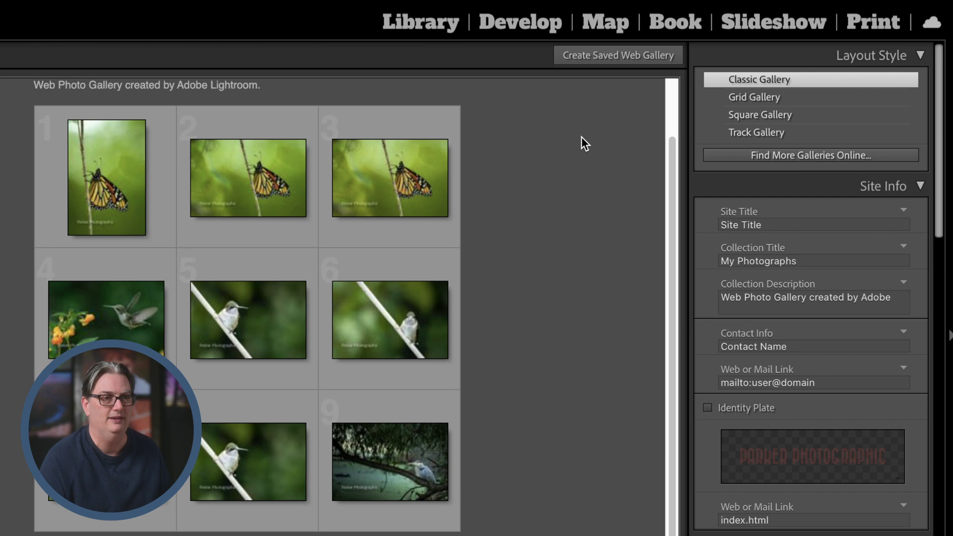
pyautogui.rightClick(643, 18)
pyautogui.click(680, 142)
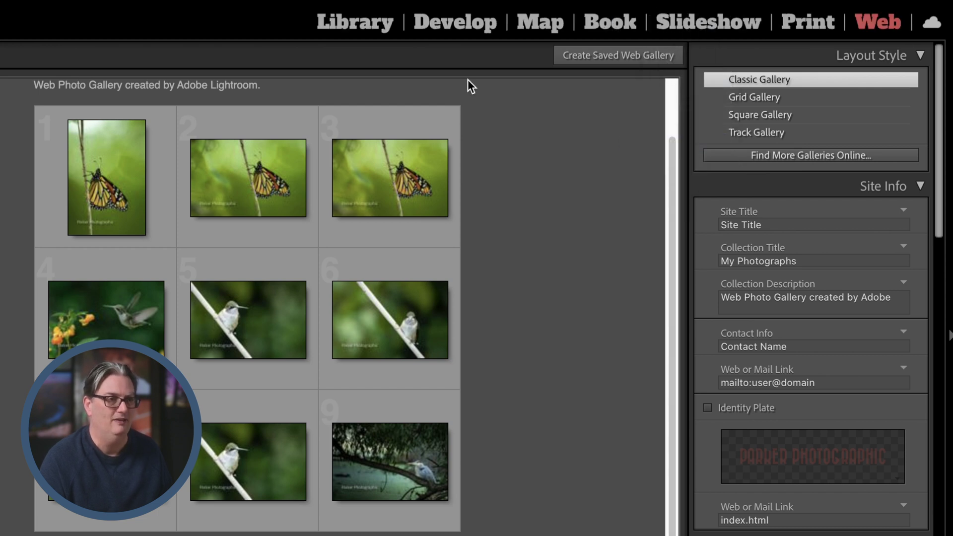
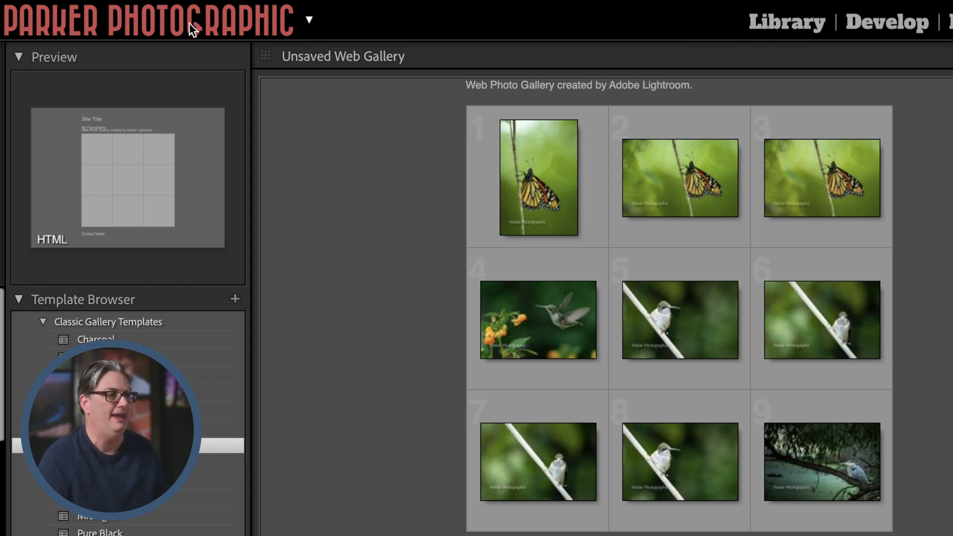
# - Review the styled text and module picker typeface options in the Identity Plate Editor, keeping Bazar and Alfa Slab One
pyautogui.click(219, 22)
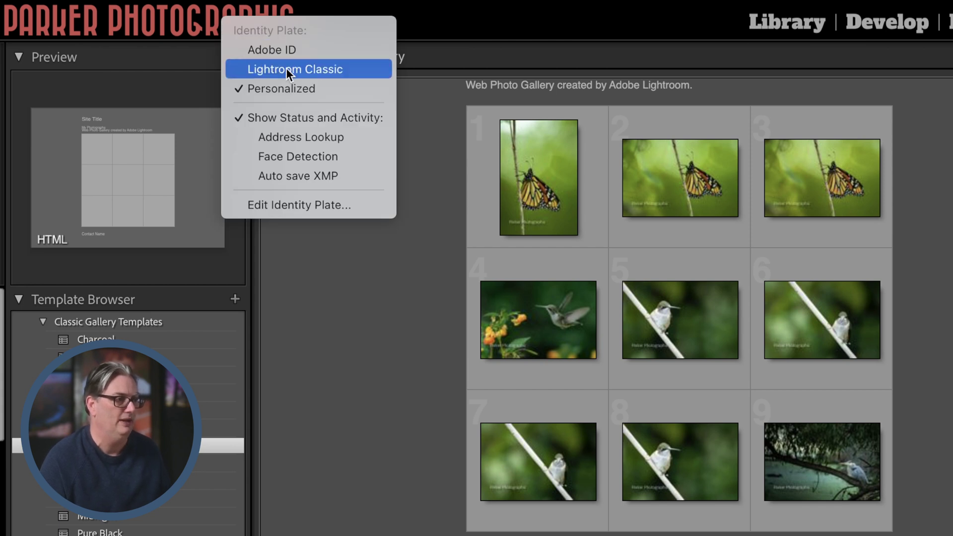
pyautogui.click(311, 204)
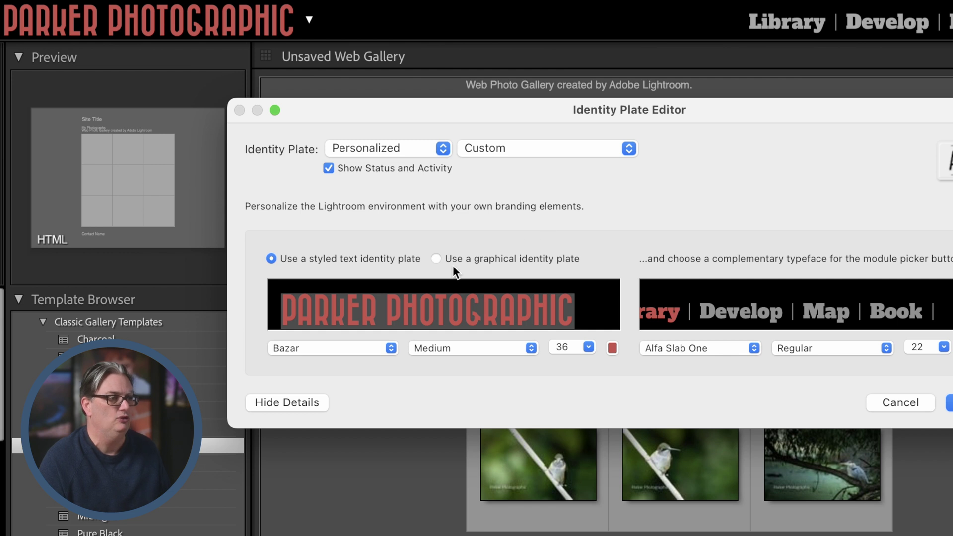
pyautogui.click(464, 304)
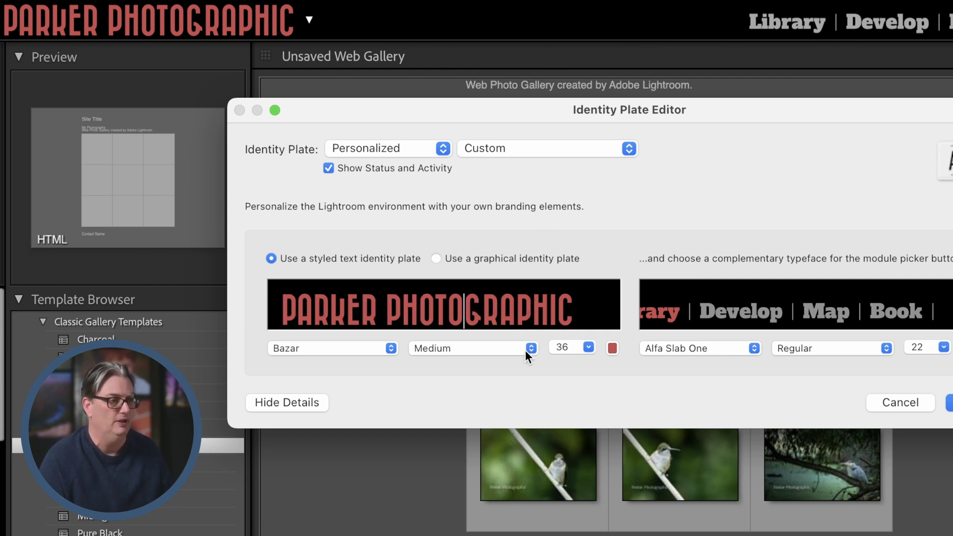
pyautogui.click(364, 348)
pyautogui.click(675, 348)
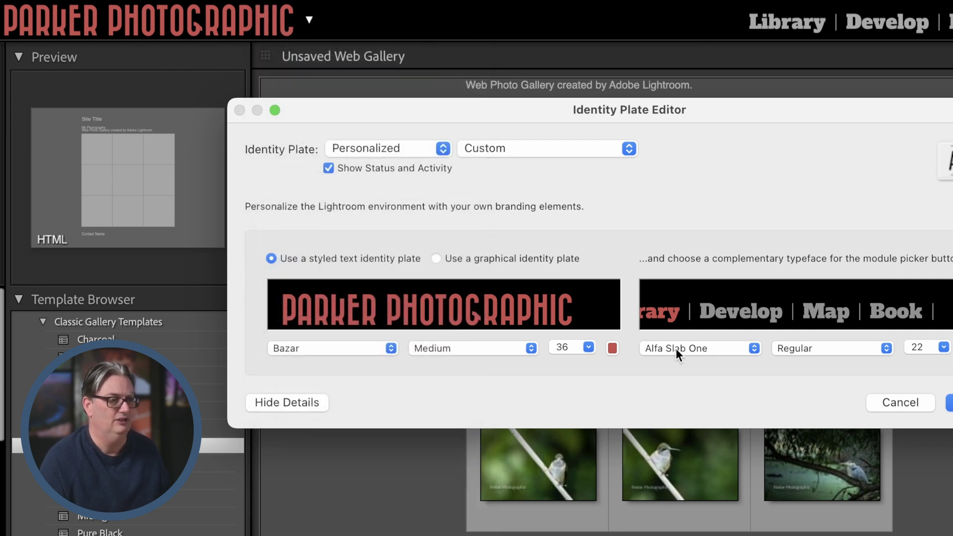
pyautogui.click(676, 348)
pyautogui.click(619, 383)
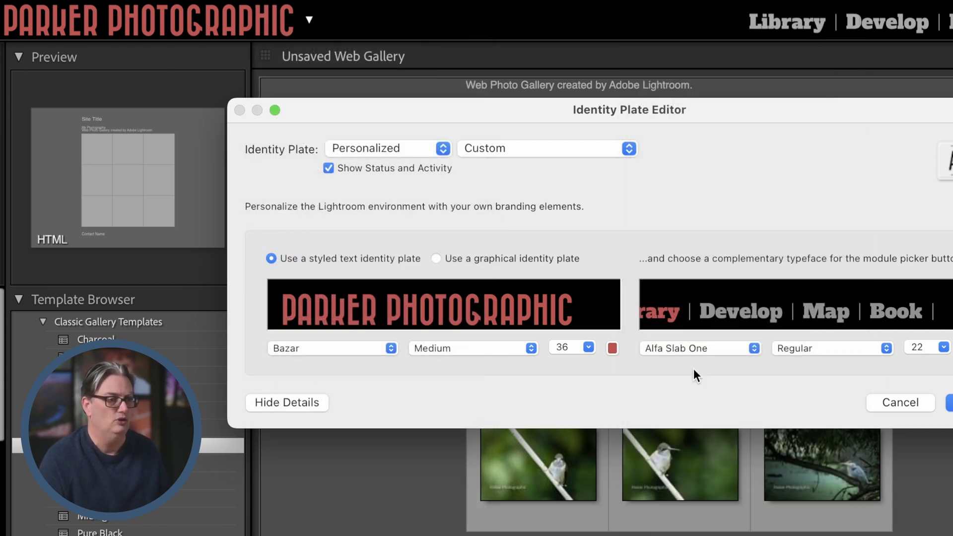
pyautogui.press('Return')
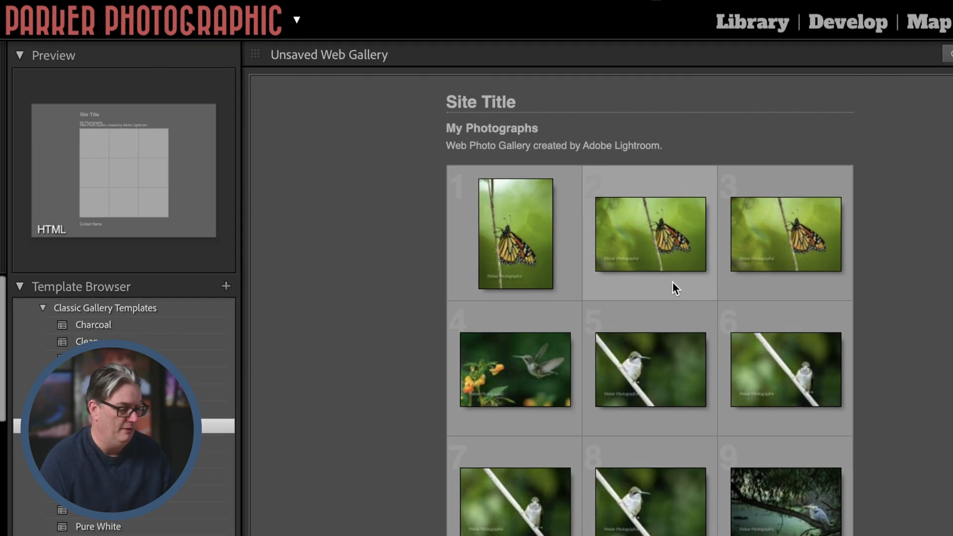
# - Return to the Library module and toggle the toolbar under the photo grid off and back on
pyautogui.click(787, 22)
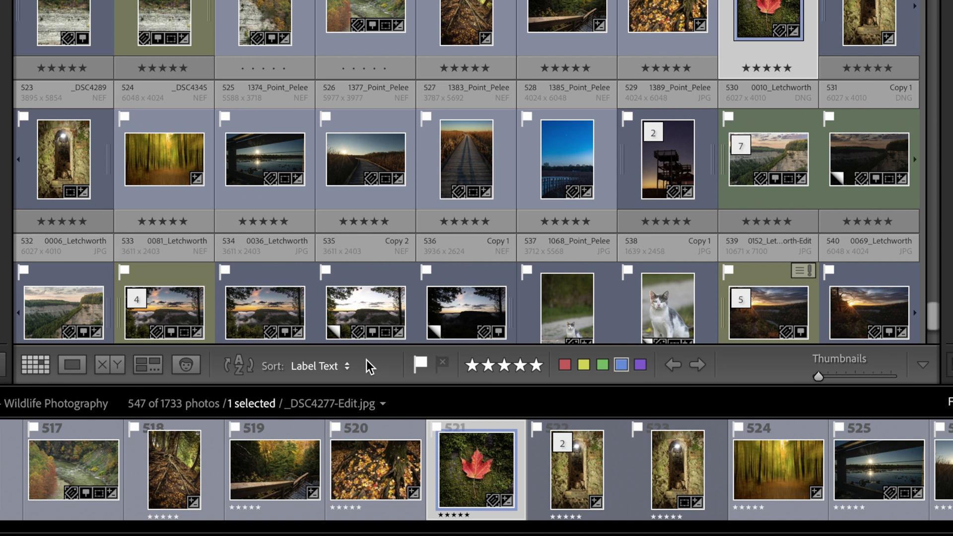
pyautogui.press('t')
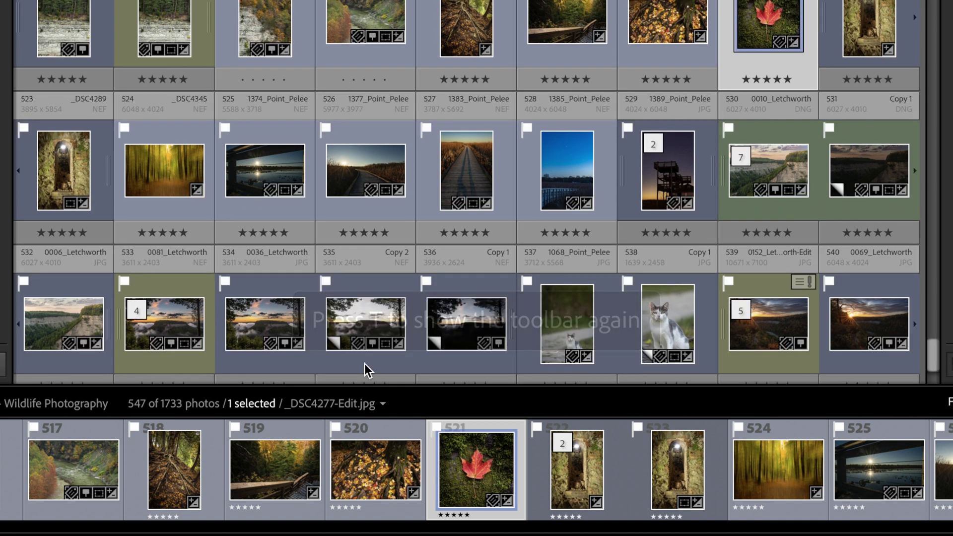
pyautogui.press('t')
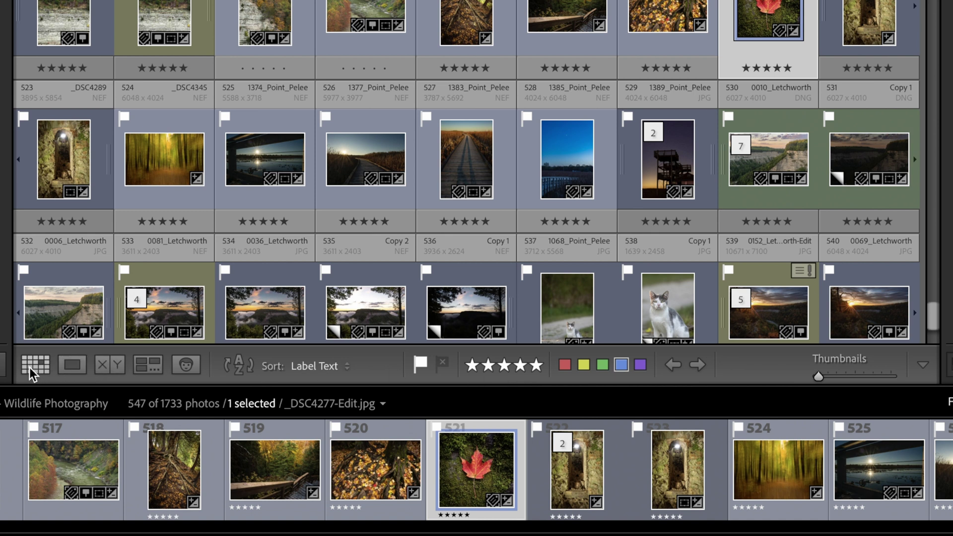
# - View the red maple leaf photo in Loupe view and Compare view, ending back in Grid view
pyautogui.click(67, 364)
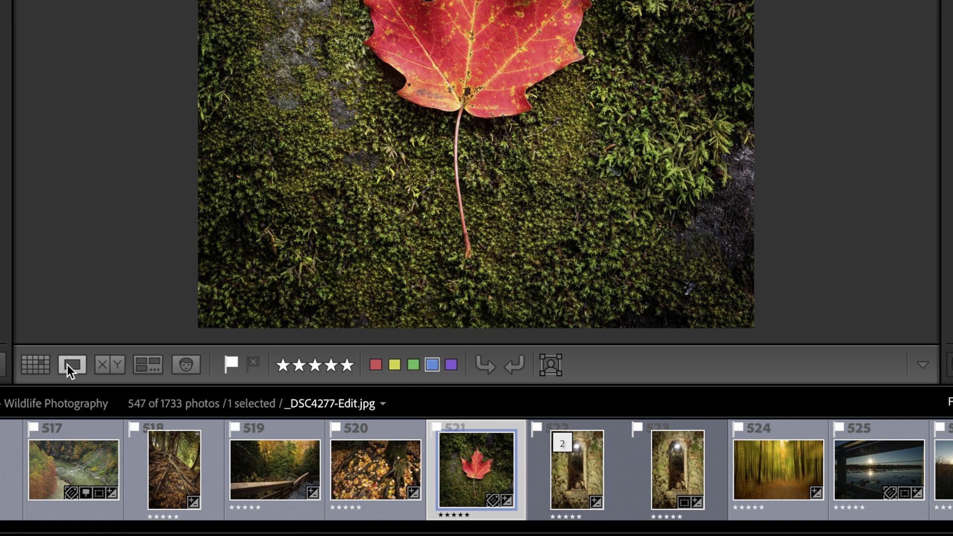
pyautogui.click(102, 366)
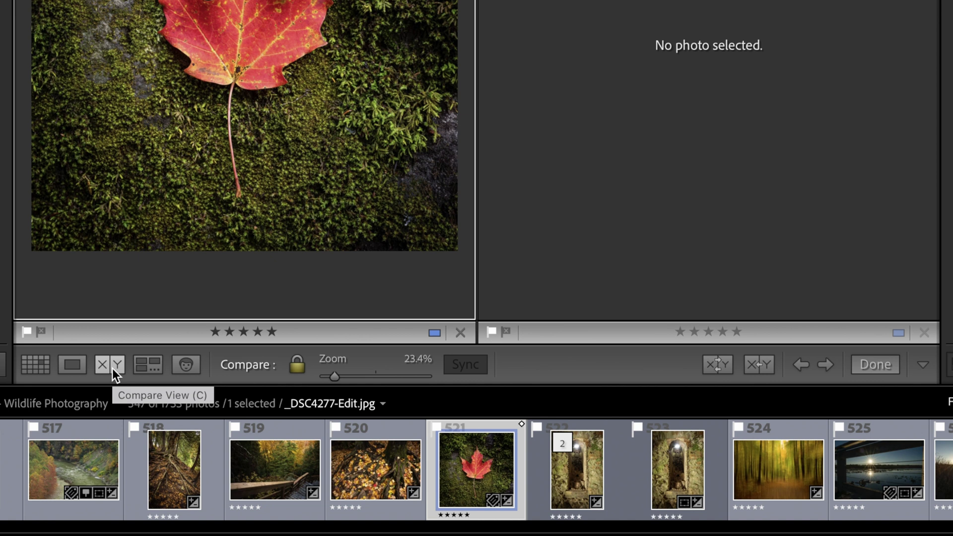
pyautogui.click(39, 367)
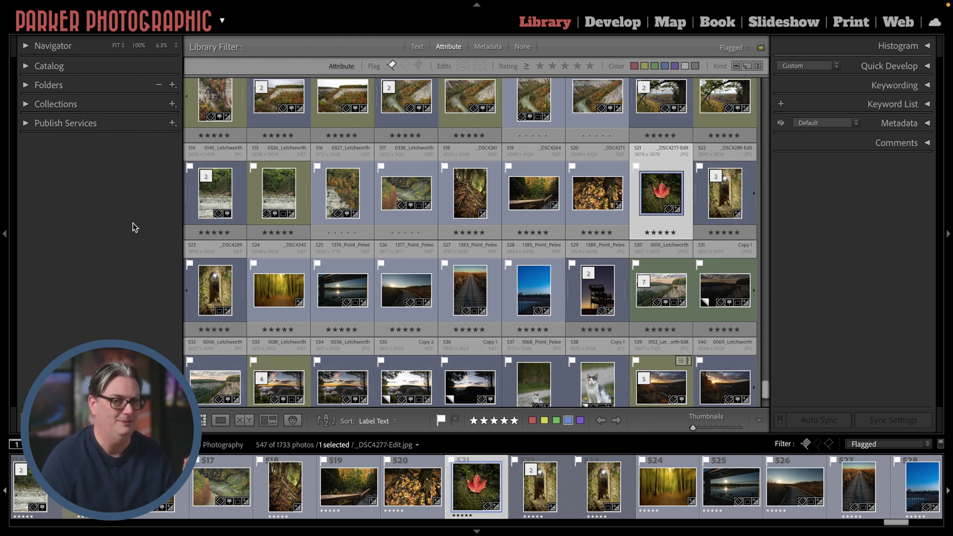
# - Look through the Folders and Catalog listings in the Library module and collapse them again
pyautogui.click(73, 85)
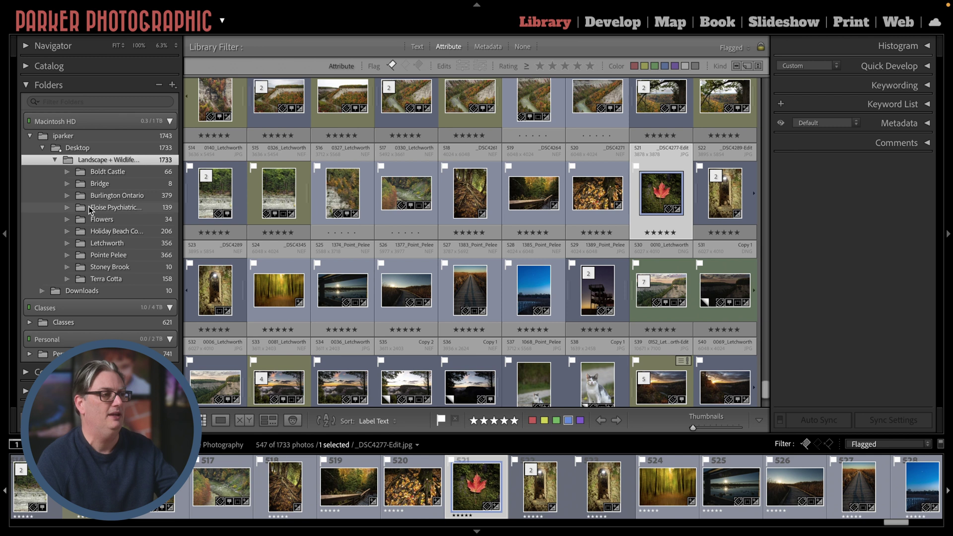
pyautogui.click(79, 67)
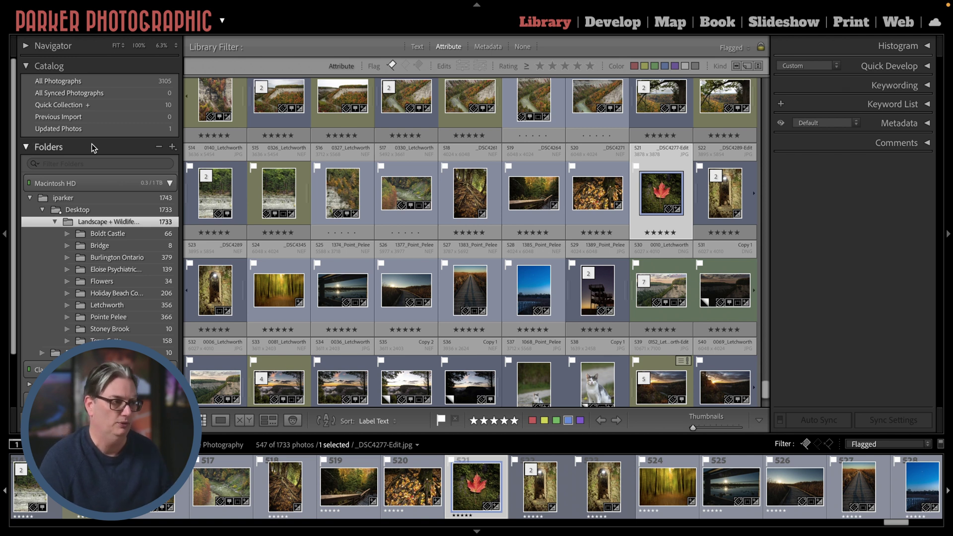
pyautogui.keyDown('super'); pyautogui.click(49, 147); pyautogui.keyUp('super')
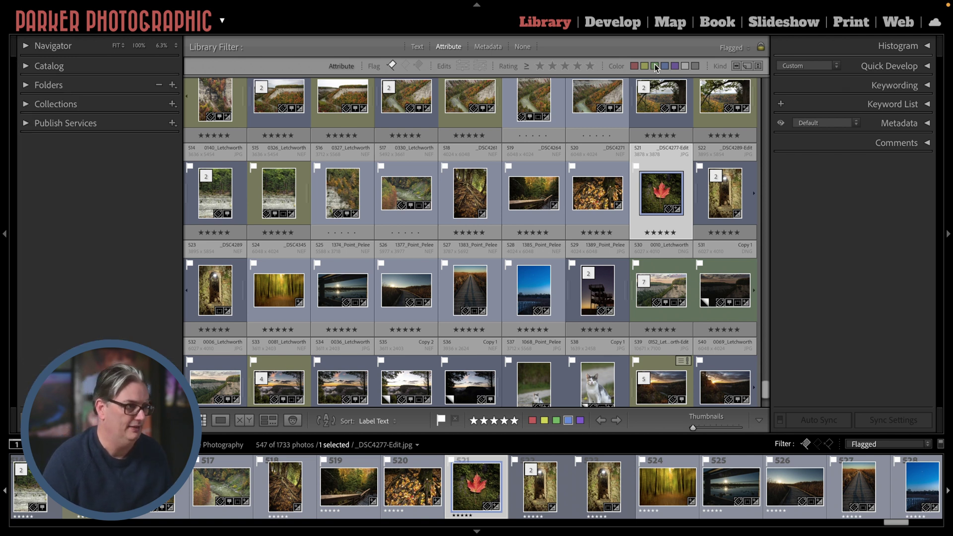
# - Review the leaf photo's Keywording and Quick Develop options, collapsing each section after viewing
pyautogui.click(885, 86)
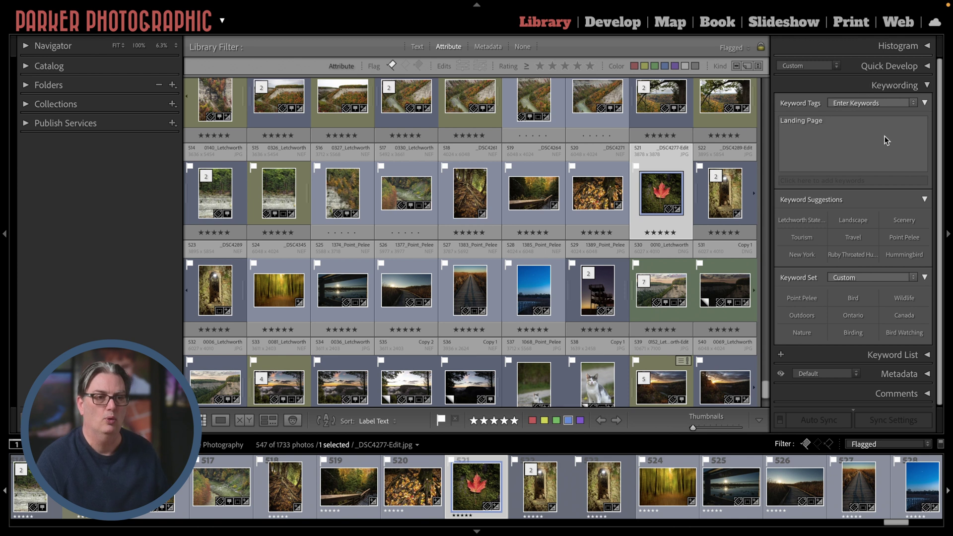
pyautogui.click(885, 85)
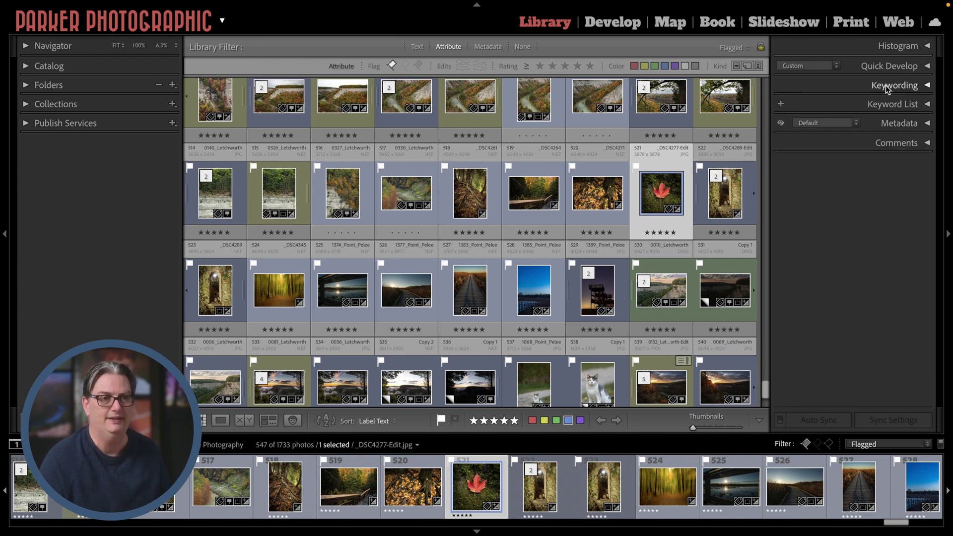
pyautogui.click(886, 69)
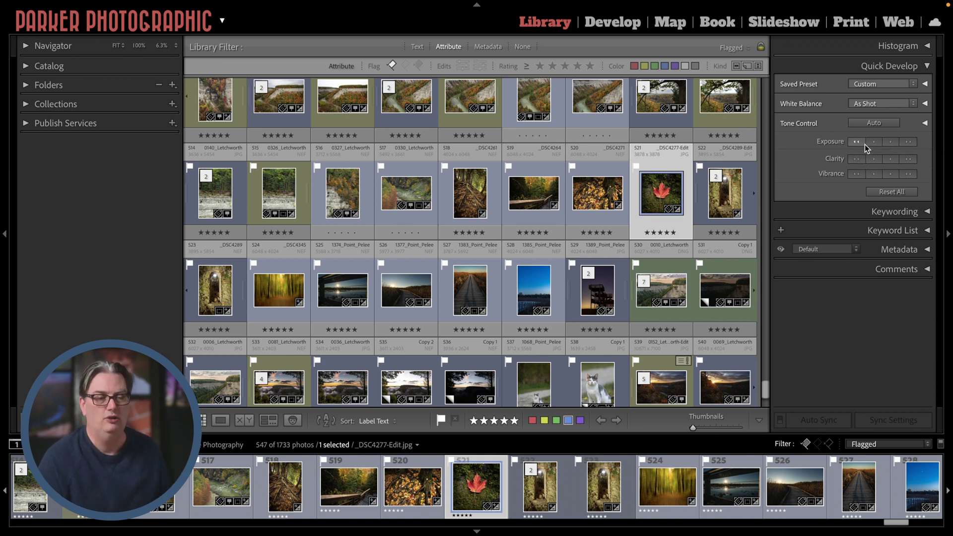
pyautogui.click(871, 66)
# - View the leaf photo's Histogram and Metadata sections and collapse both again
pyautogui.click(876, 46)
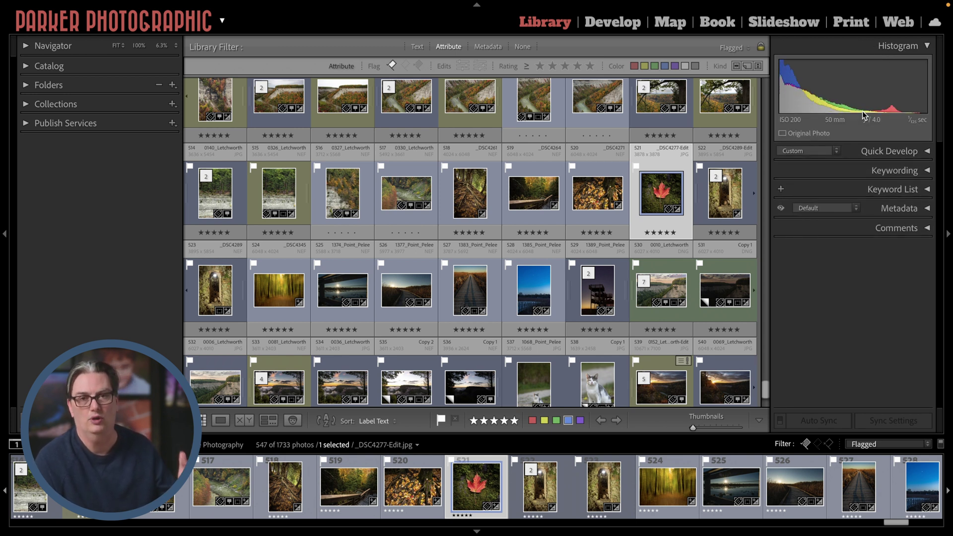
pyautogui.click(862, 50)
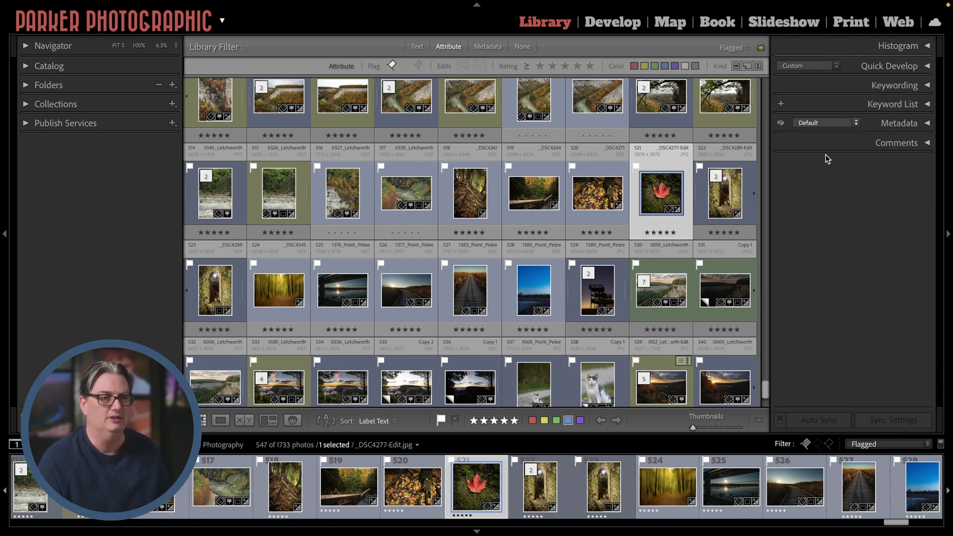
pyautogui.click(884, 123)
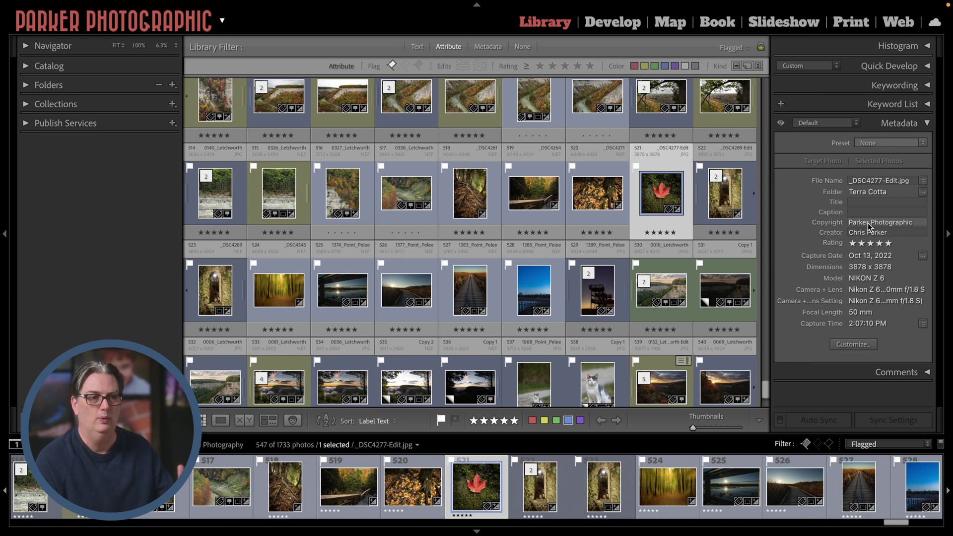
pyautogui.click(899, 123)
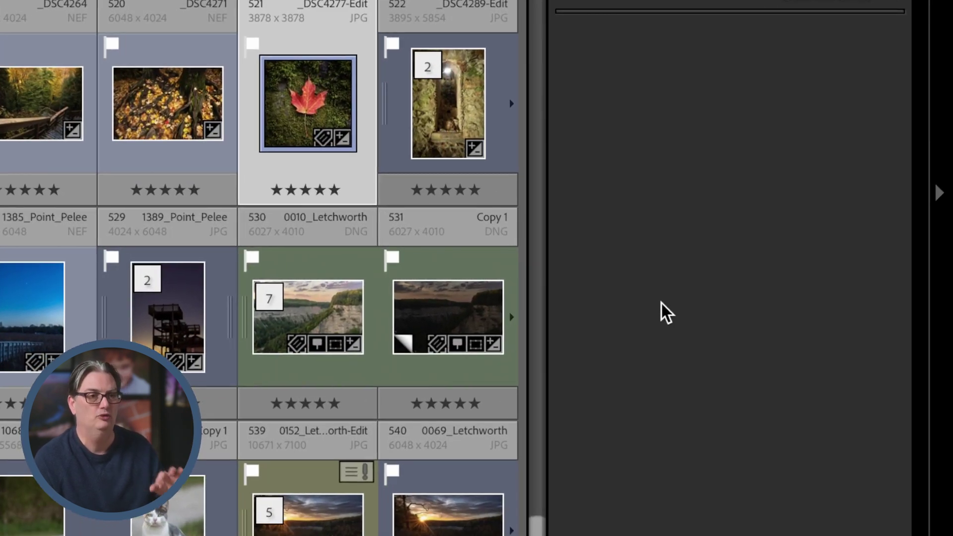
# - Hide and restore the panel beside the photo grid, and toggle both side panels off and on together
pyautogui.click(937, 190)
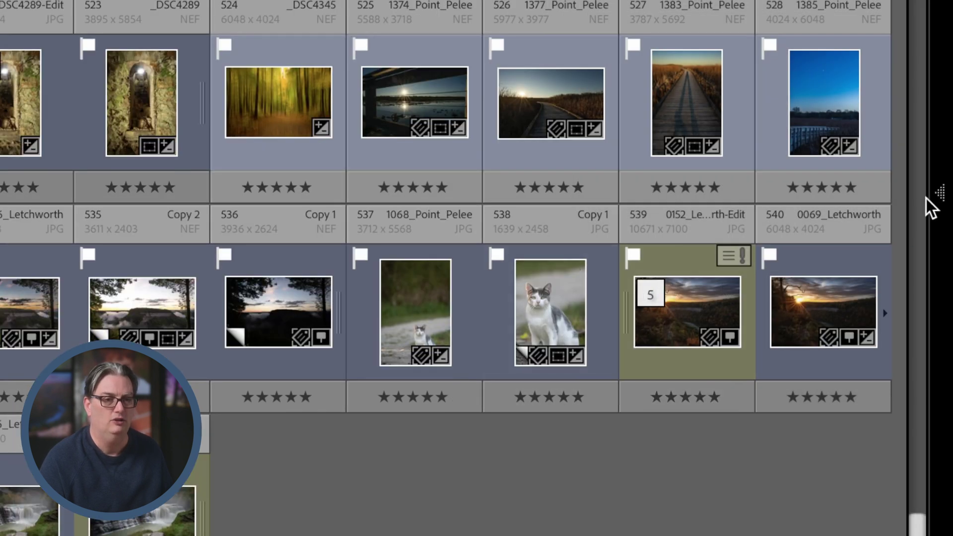
pyautogui.click(937, 193)
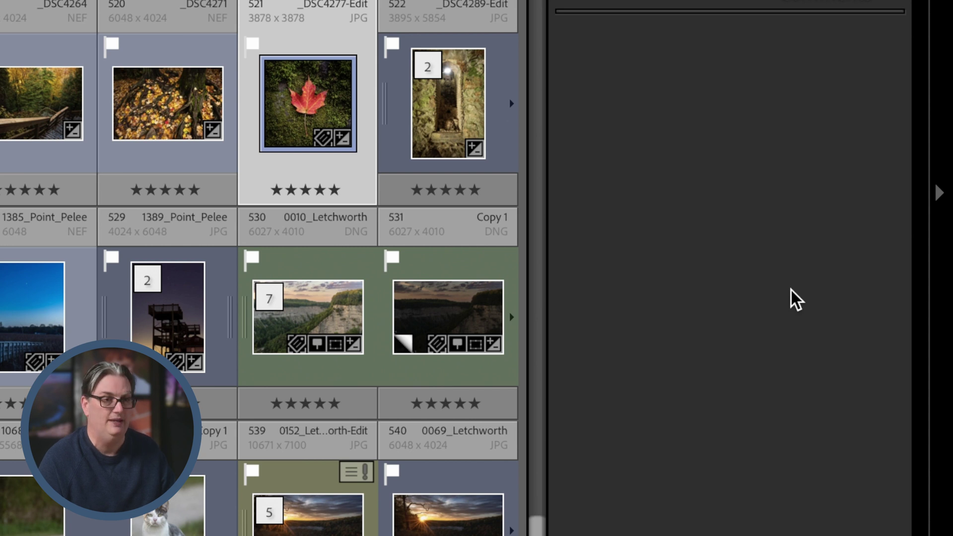
pyautogui.press('Tab')
pyautogui.press('Tab')
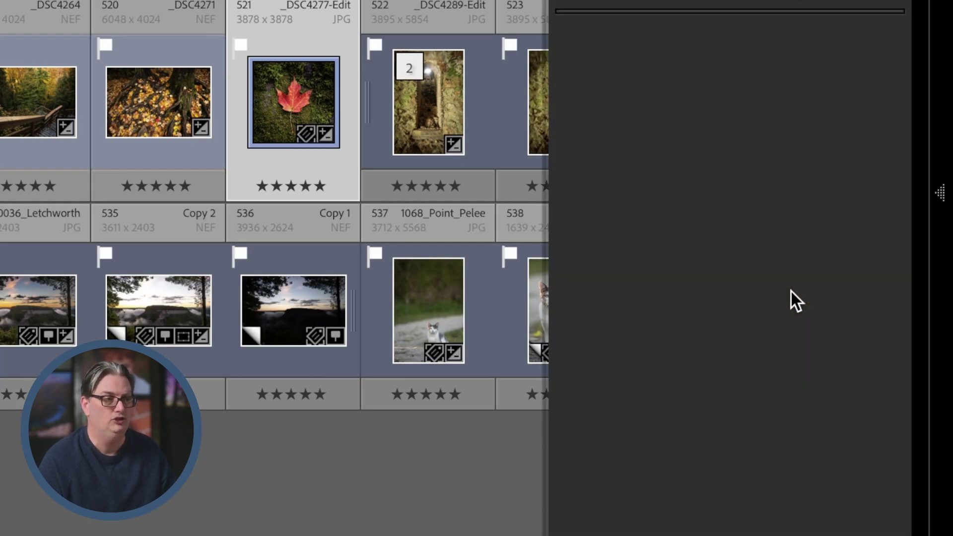
pyautogui.press('Tab')
pyautogui.press('Tab')
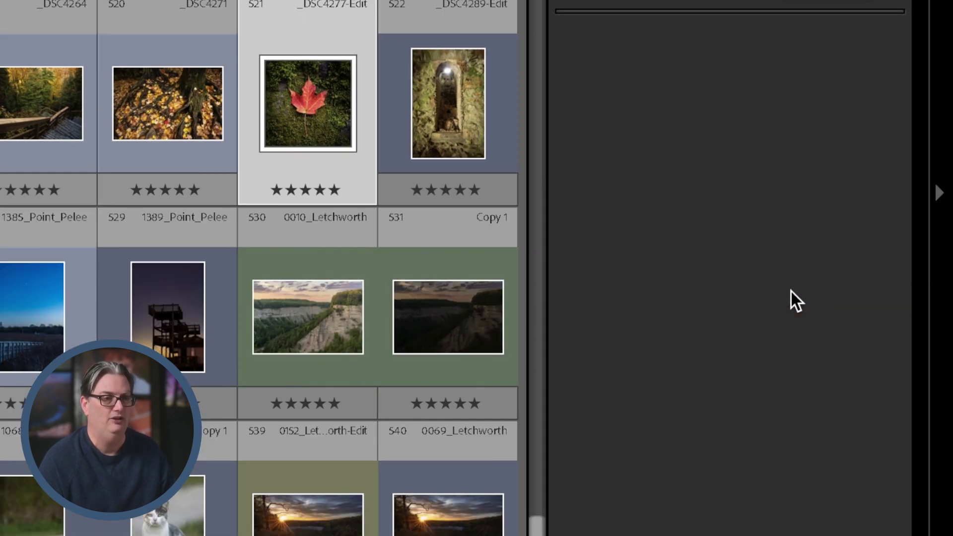
pyautogui.press('j')
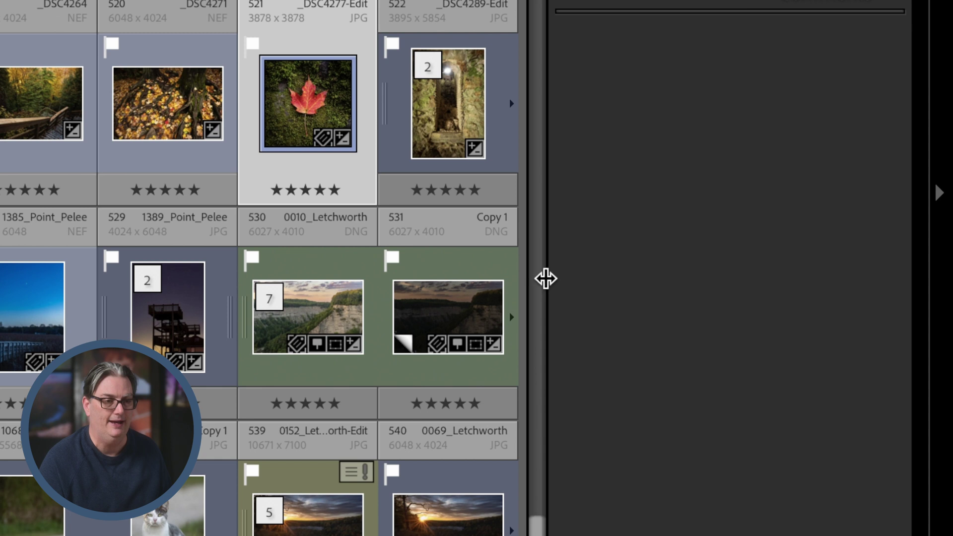
# - Adjust the side panel's width and the filmstrip's height, and enlarge the grid thumbnails to six per row
pyautogui.moveTo(545, 282); pyautogui.dragTo(567, 301)
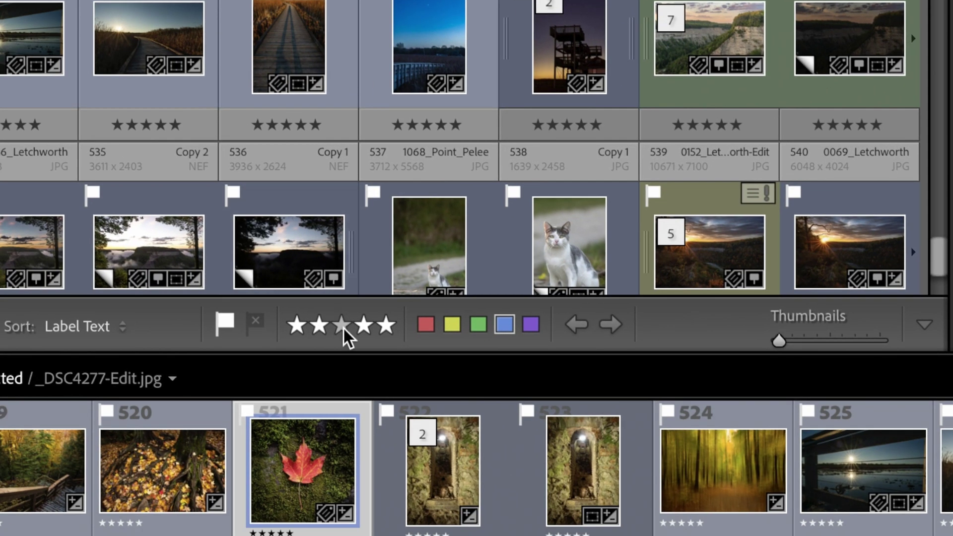
pyautogui.moveTo(347, 352); pyautogui.dragTo(364, 251)
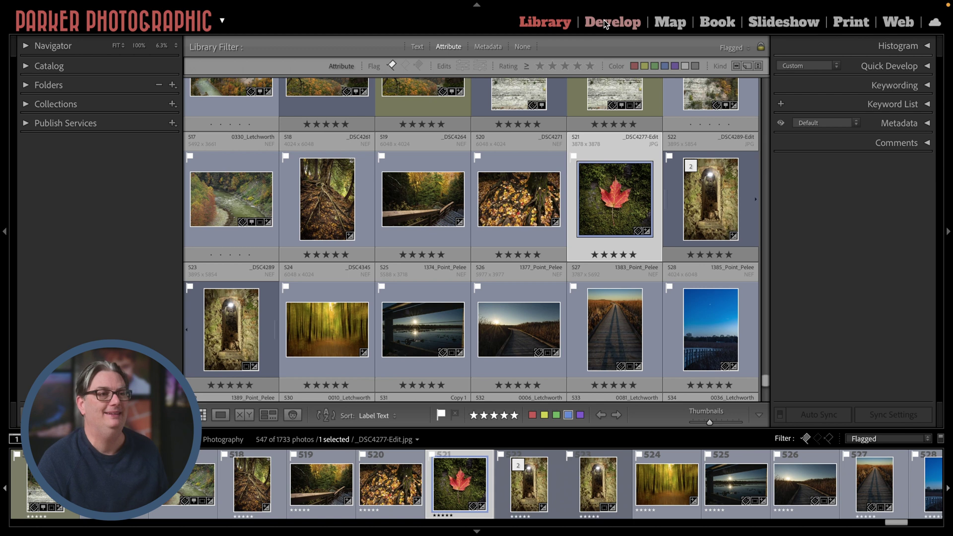
# - Show the leaf photo in the Develop module and expand the Presets list
pyautogui.press('d')
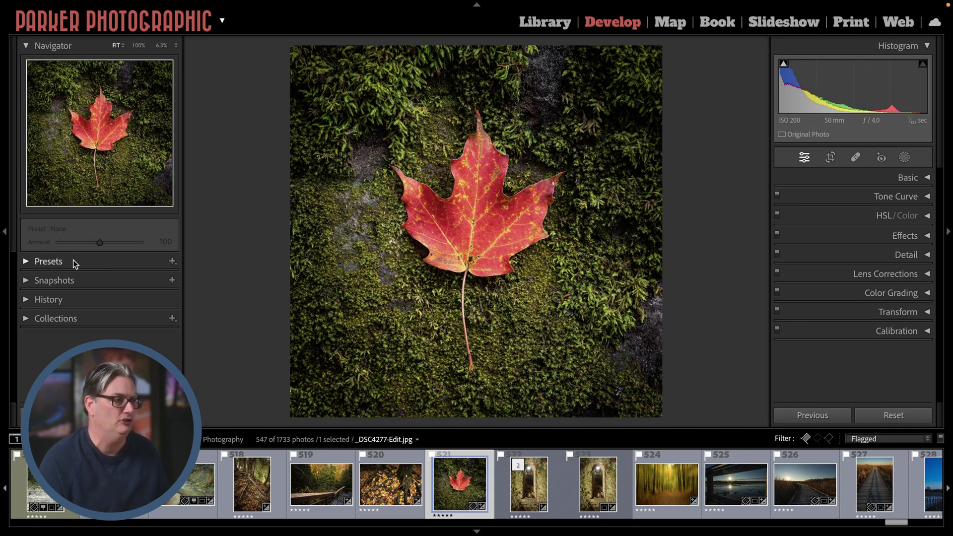
pyautogui.click(87, 261)
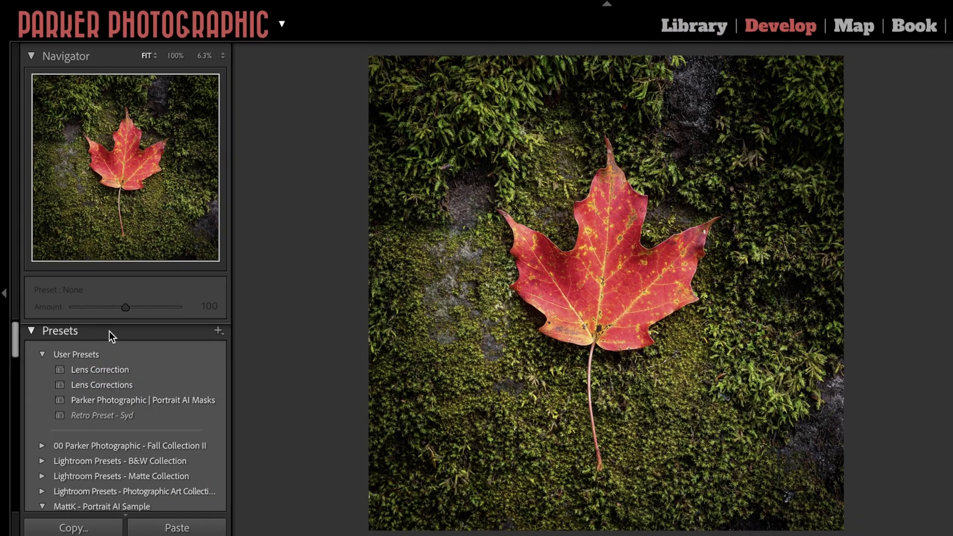
# - Collapse the Presets list and inspect the leaf's left lobe at 200% zoom before returning to the Fit view
pyautogui.click(87, 261)
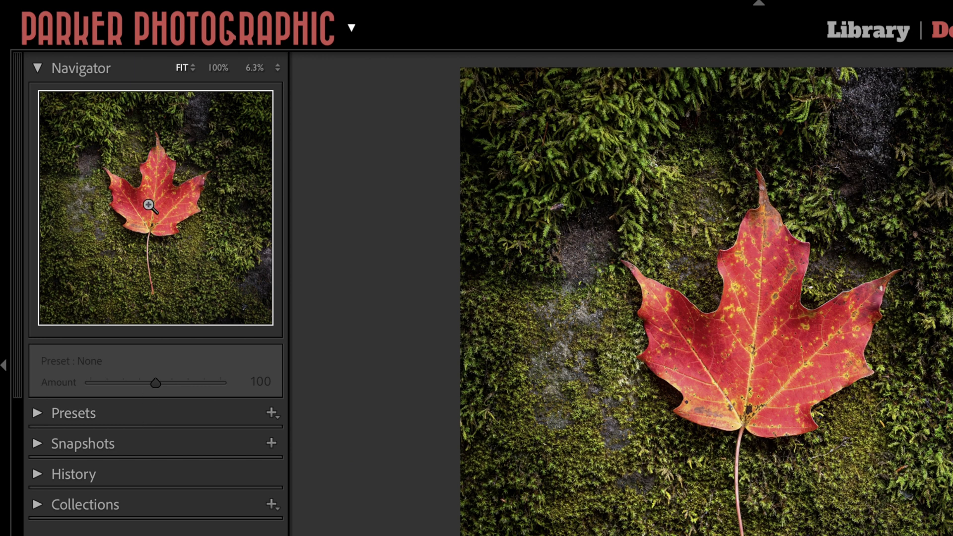
pyautogui.click(723, 304)
pyautogui.click(755, 341)
pyautogui.click(277, 68)
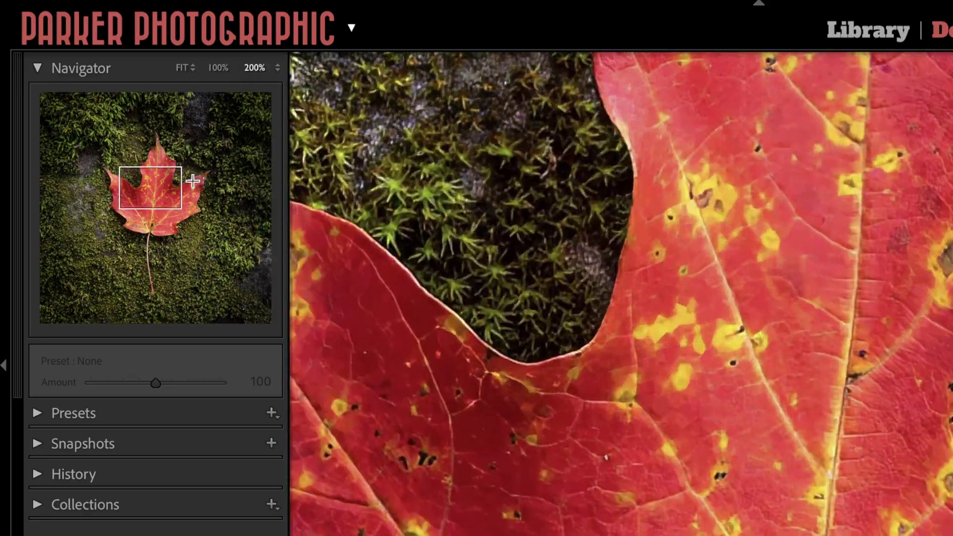
pyautogui.moveTo(151, 187)
pyautogui.mouseDown()
pyautogui.moveTo(100, 213)
pyautogui.moveTo(145, 186)
pyautogui.moveTo(135, 196)
pyautogui.mouseUp()
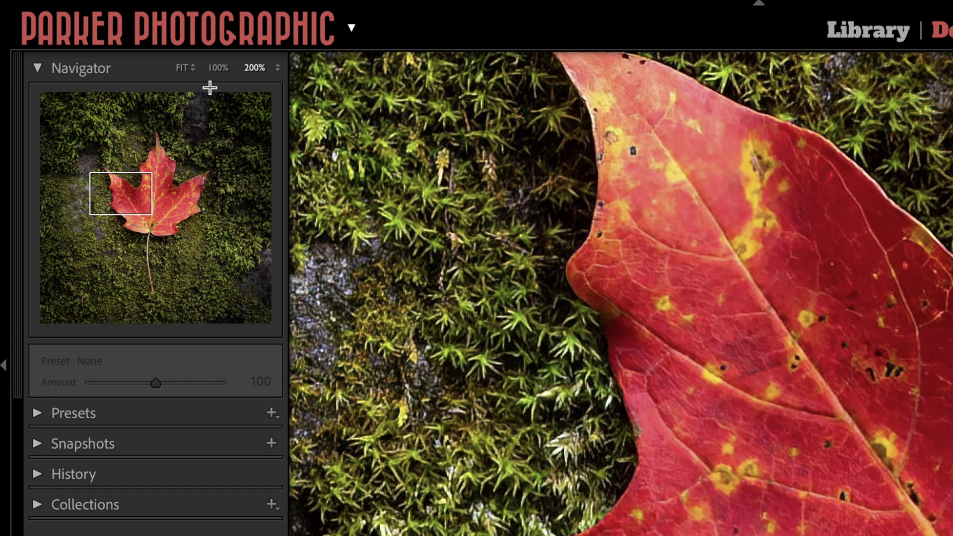
pyautogui.click(181, 68)
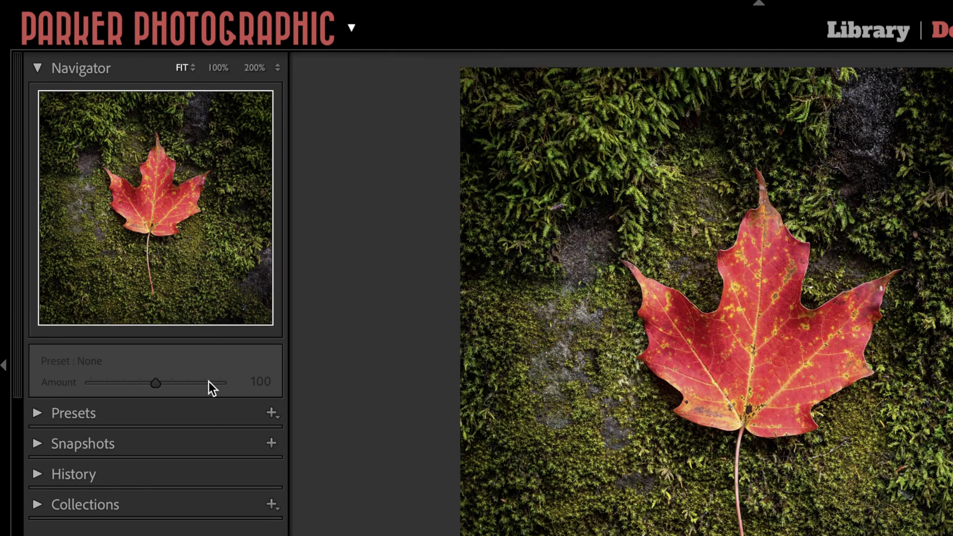
# - Expand and collapse the Presets list again, and collapse and reopen the Histogram section
pyautogui.click(102, 408)
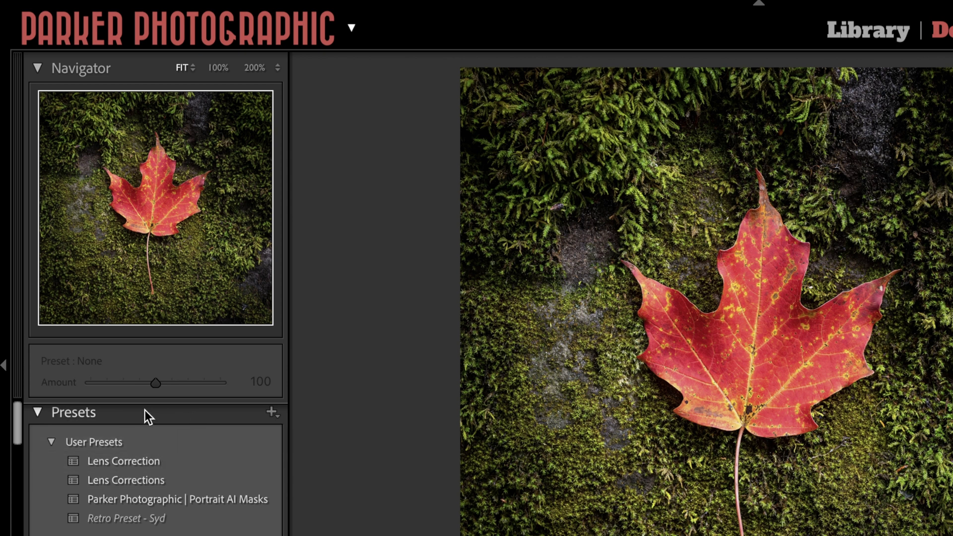
pyautogui.click(148, 415)
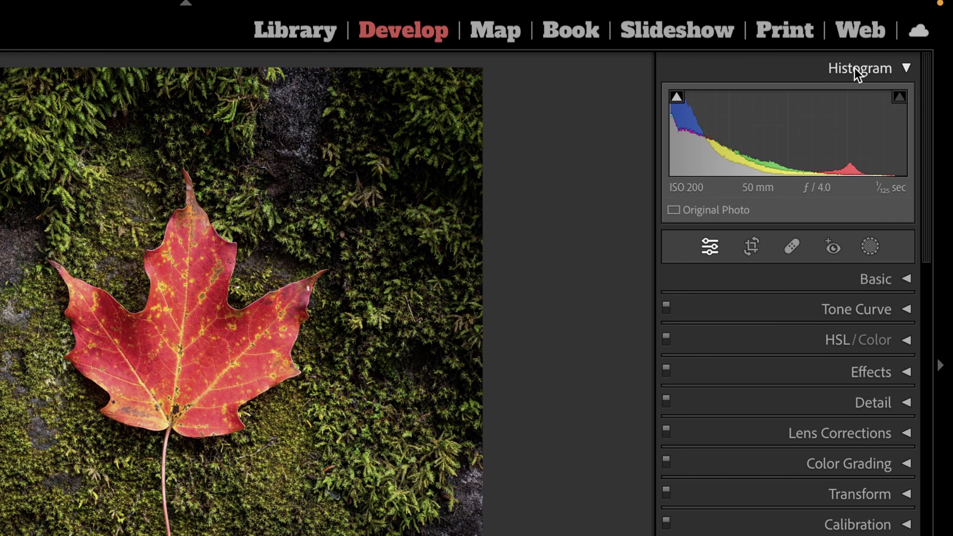
pyautogui.click(856, 68)
pyautogui.click(857, 70)
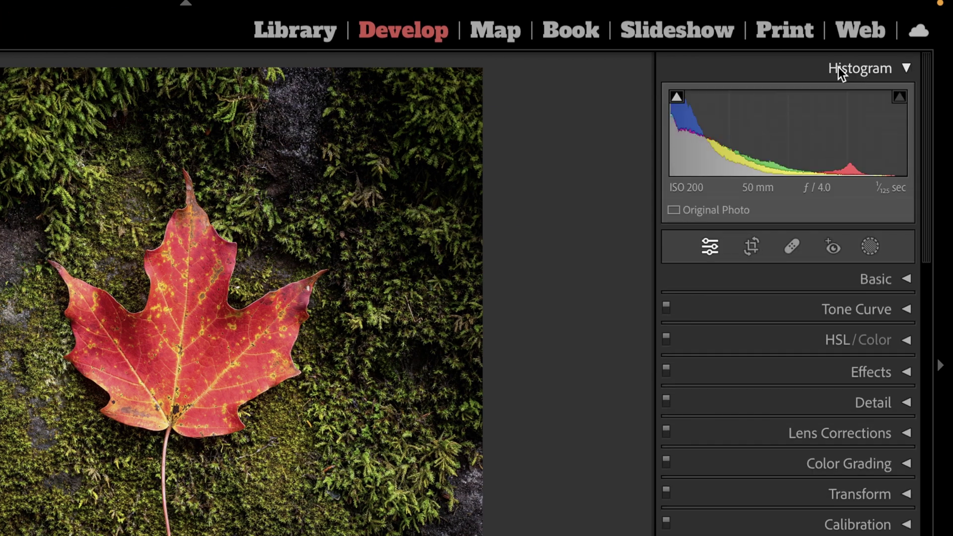